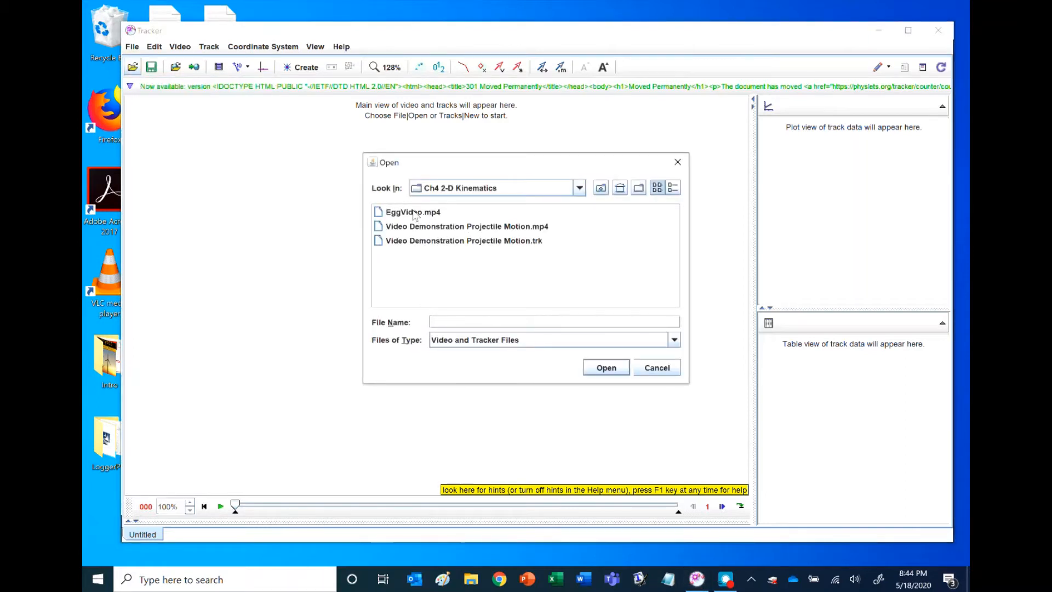
Open the EggVideo.mp4 video from the Ch4 2-D Kinematics folder and dismiss the Xuggle error.
double_click(414, 213)
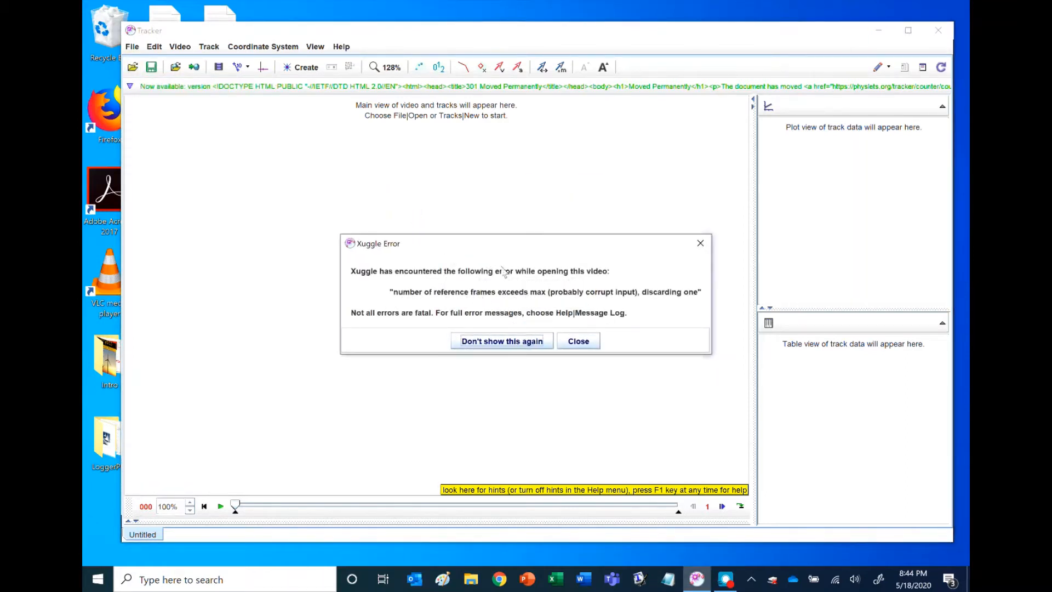
left_click(589, 342)
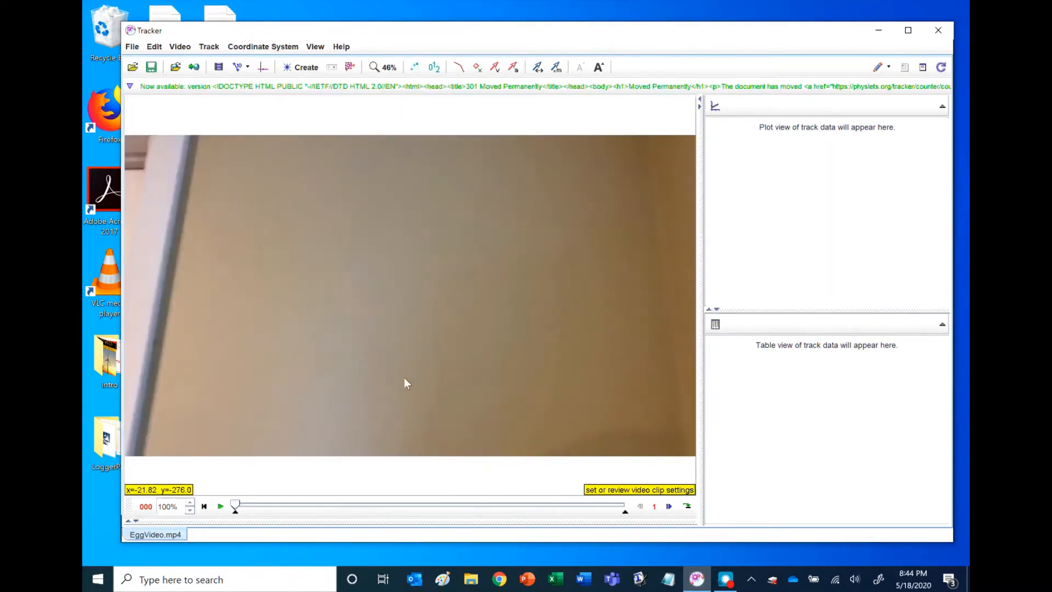
Play the video up to the part where the hand holds the egg, and set the clip's start frame to 269.
left_click(221, 506)
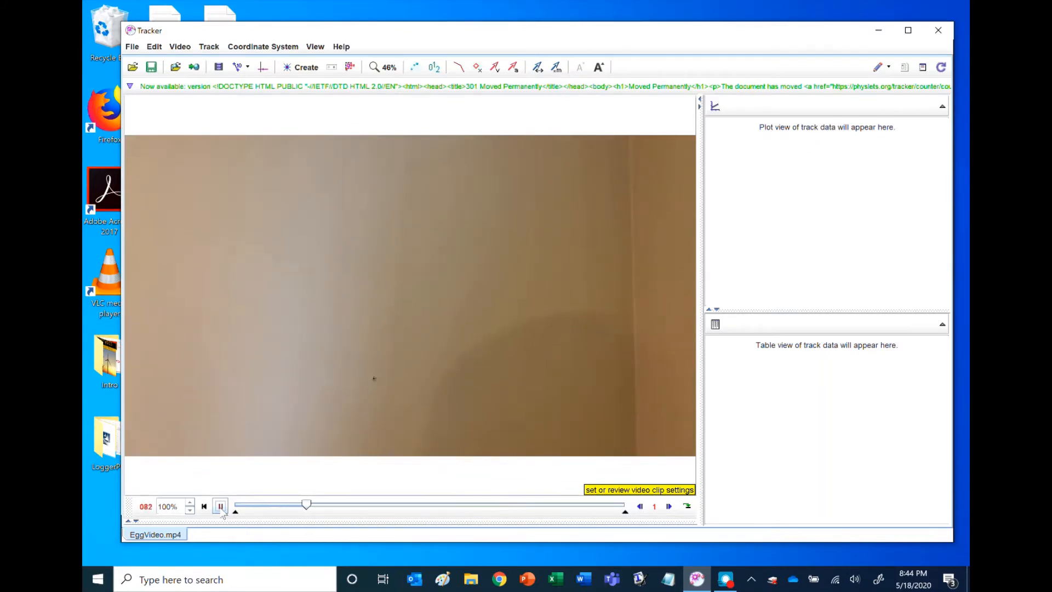
left_click(221, 506)
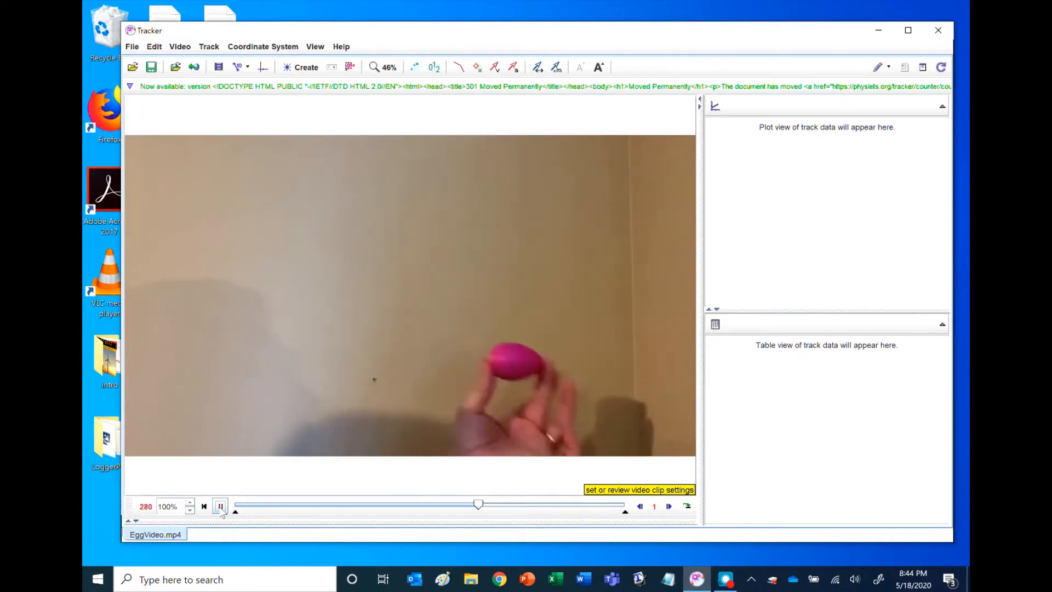
left_click(221, 506)
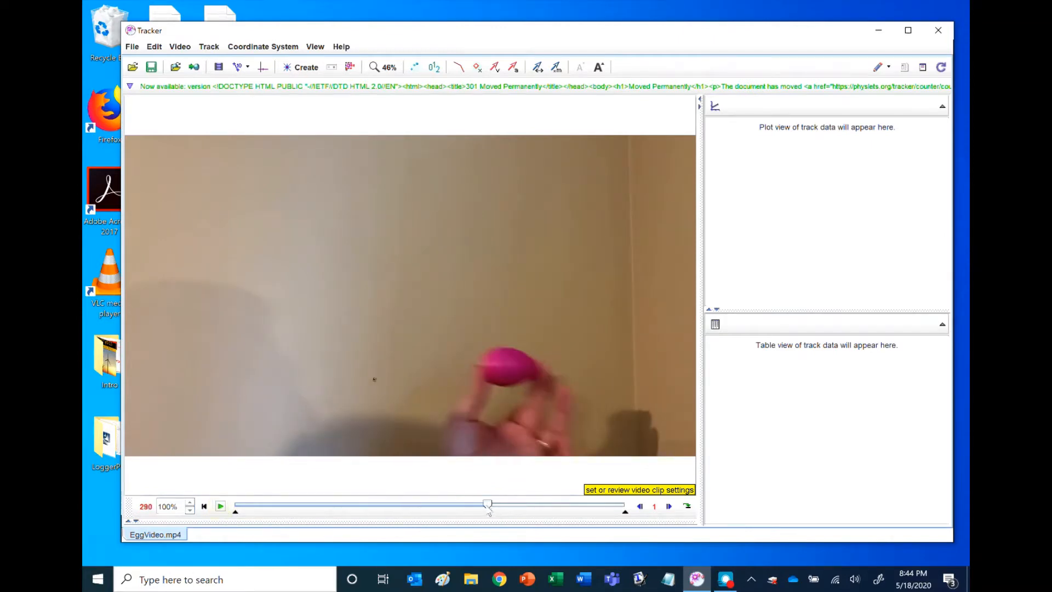
left_click_drag(487, 506, 456, 512)
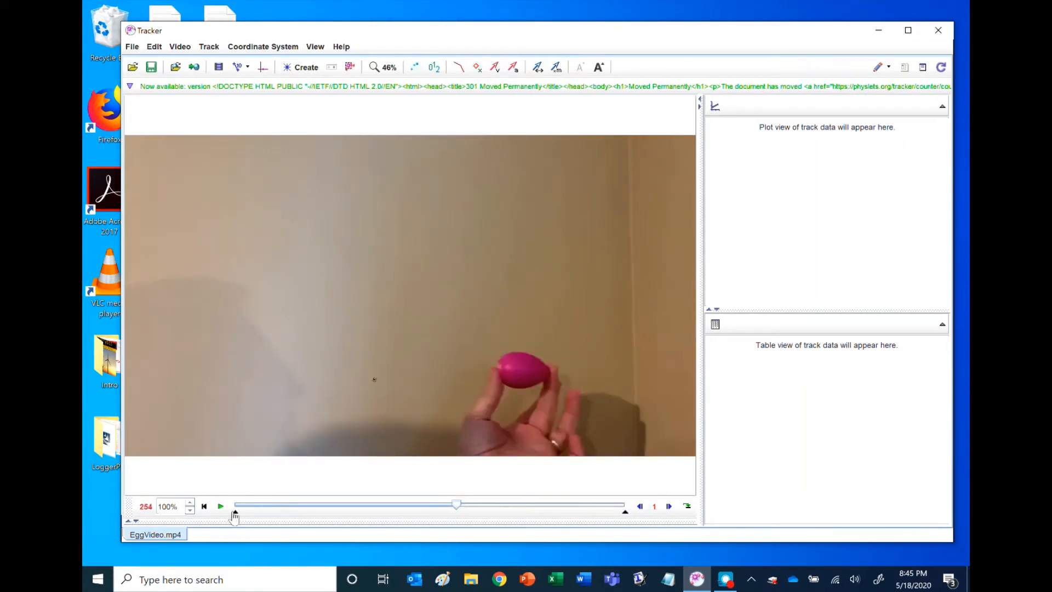
mouse_move(235, 513)
left_mouse_down()
mouse_move(481, 516)
mouse_move(470, 512)
mouse_move(517, 504)
left_mouse_up()
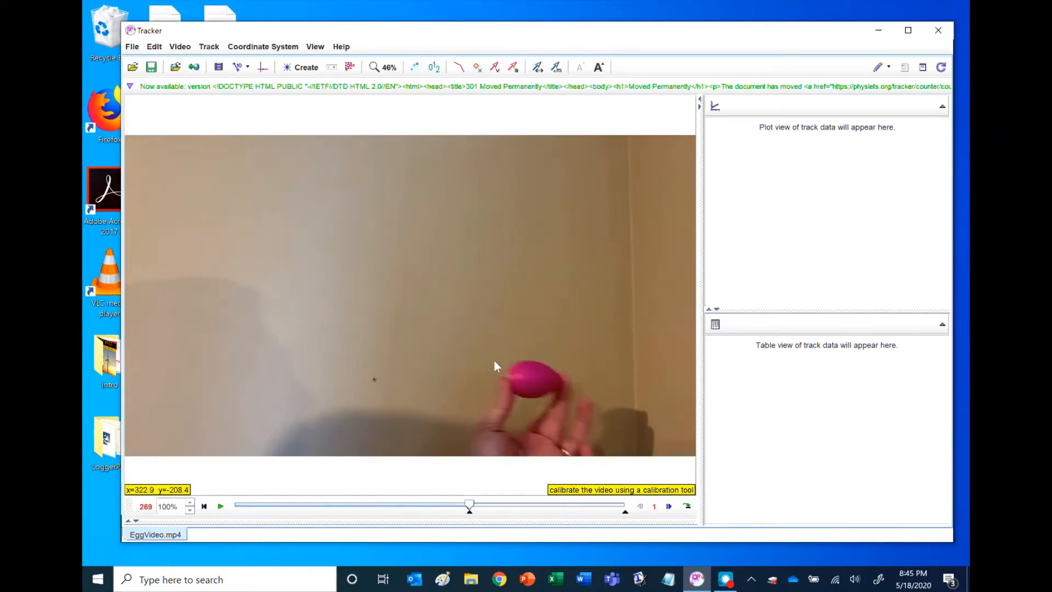
Create a point mass track and set an Autotracker key frame at the egg's centre in frame 269.
left_click(303, 68)
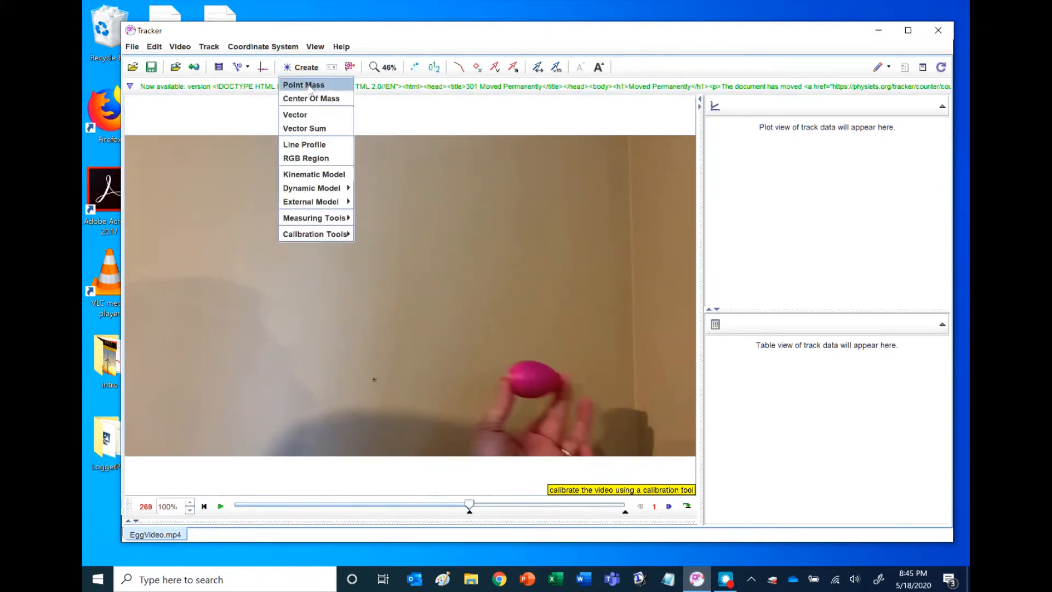
left_click(310, 86)
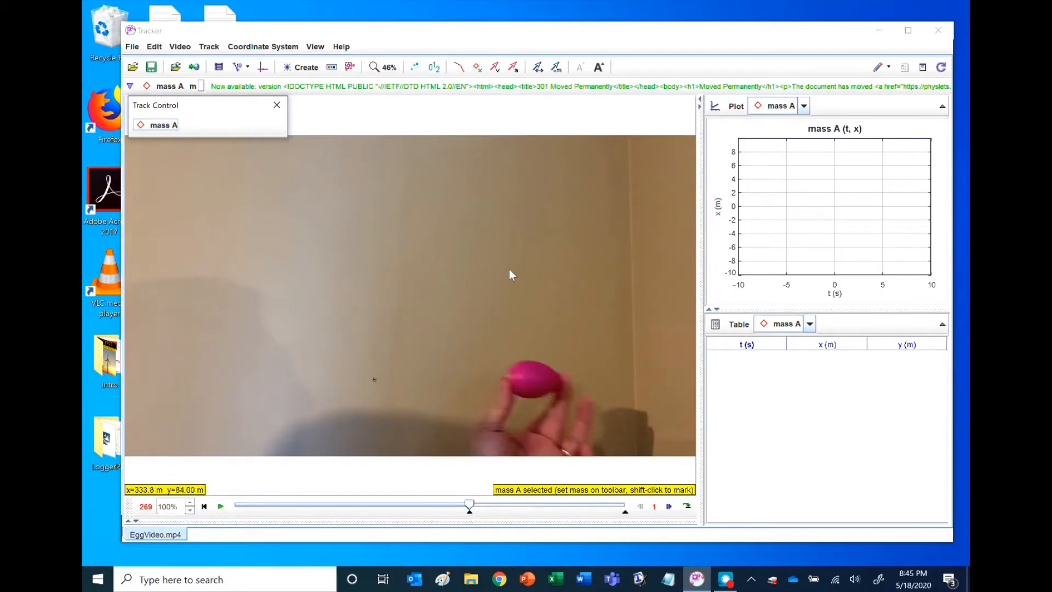
key("shift")
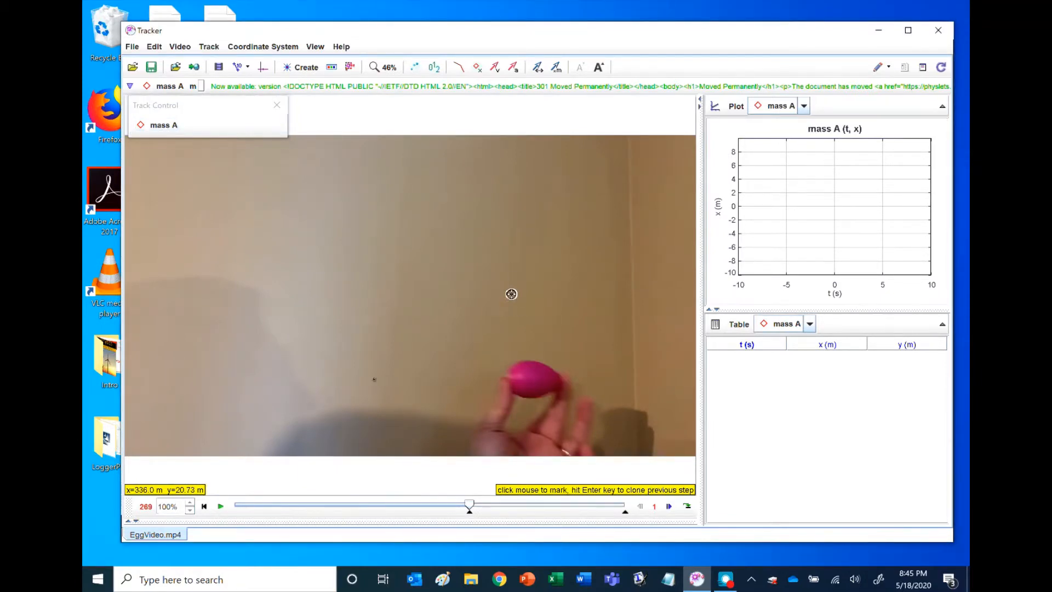
left_click(531, 378, "ctrl+shift")
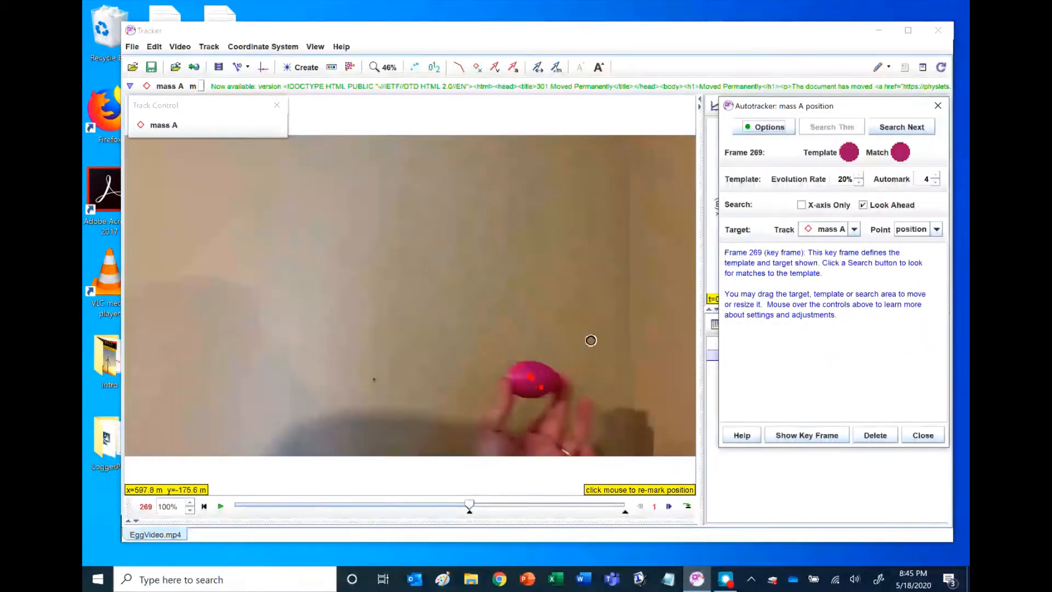
Enlarge the Autotracker template into an upright ellipse covering most of the egg's body, slightly taller than the egg.
scroll(554, 367, "up", 4)
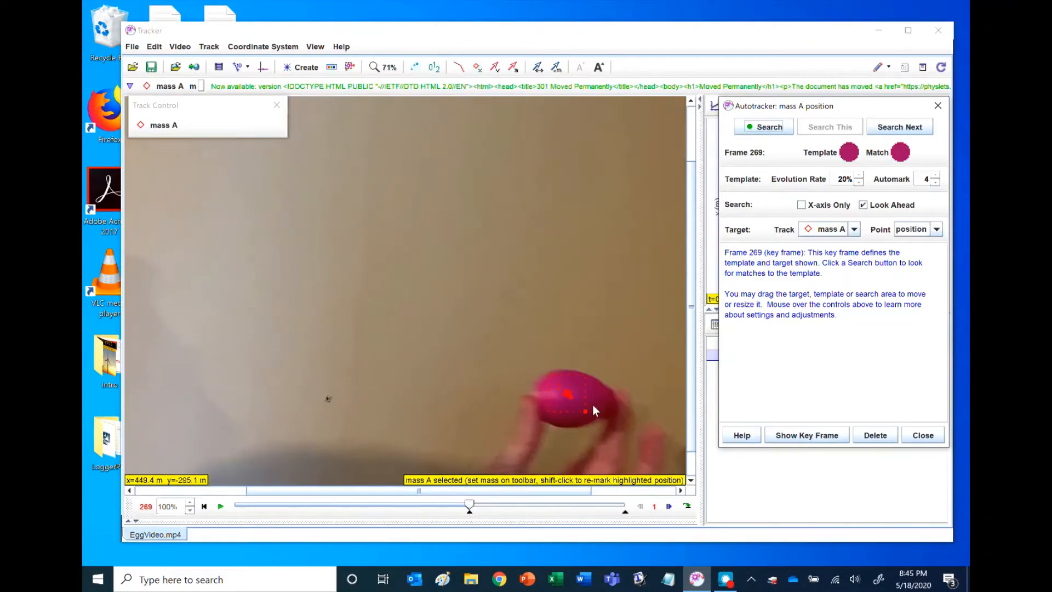
scroll(594, 406, "up", 10)
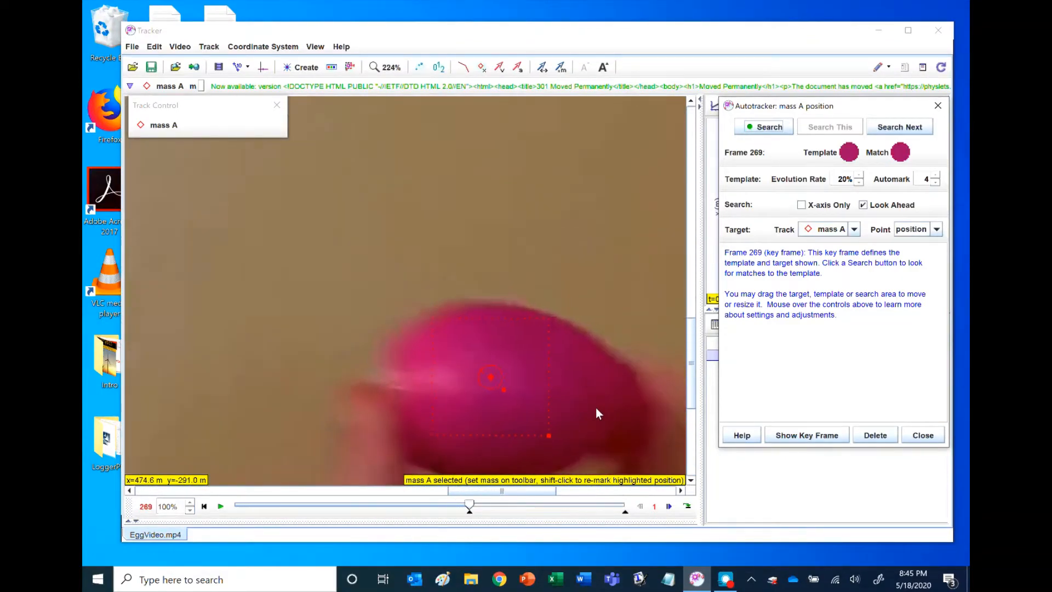
scroll(596, 407, "down", 1)
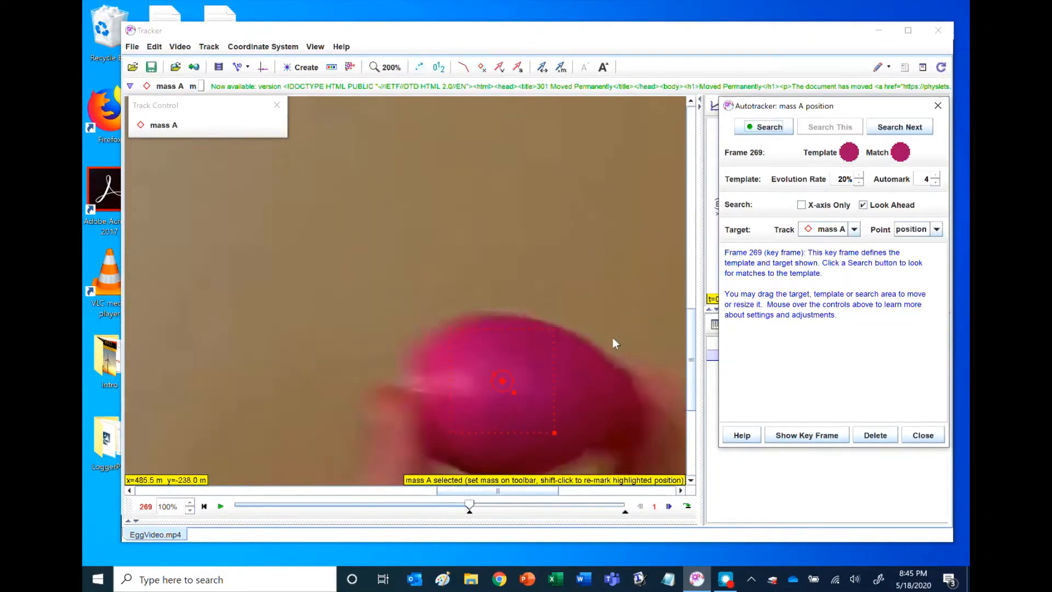
left_click(691, 351)
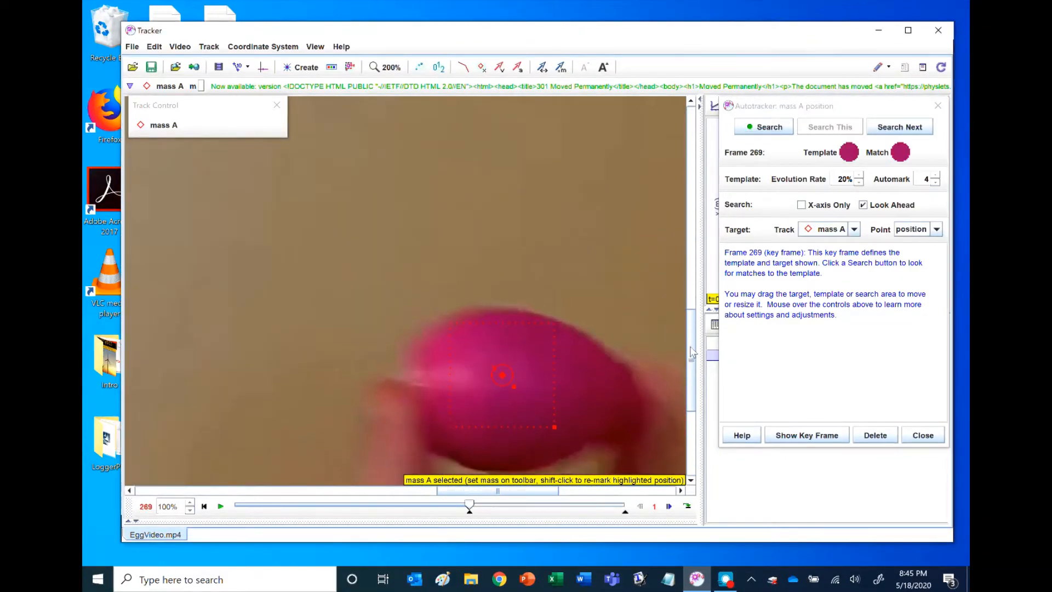
scroll(692, 351, "down", 3)
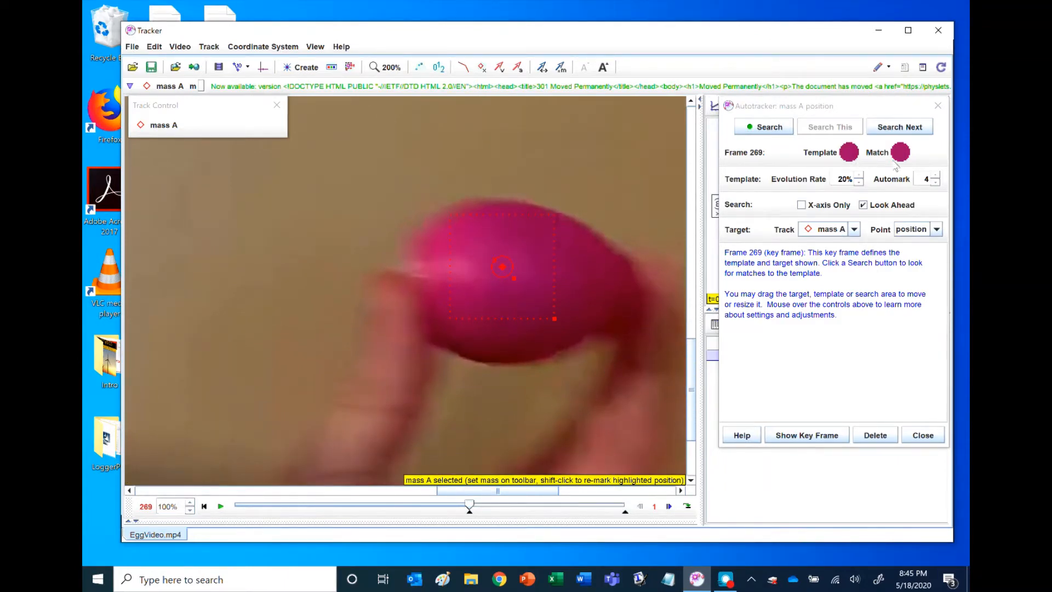
mouse_move(859, 163)
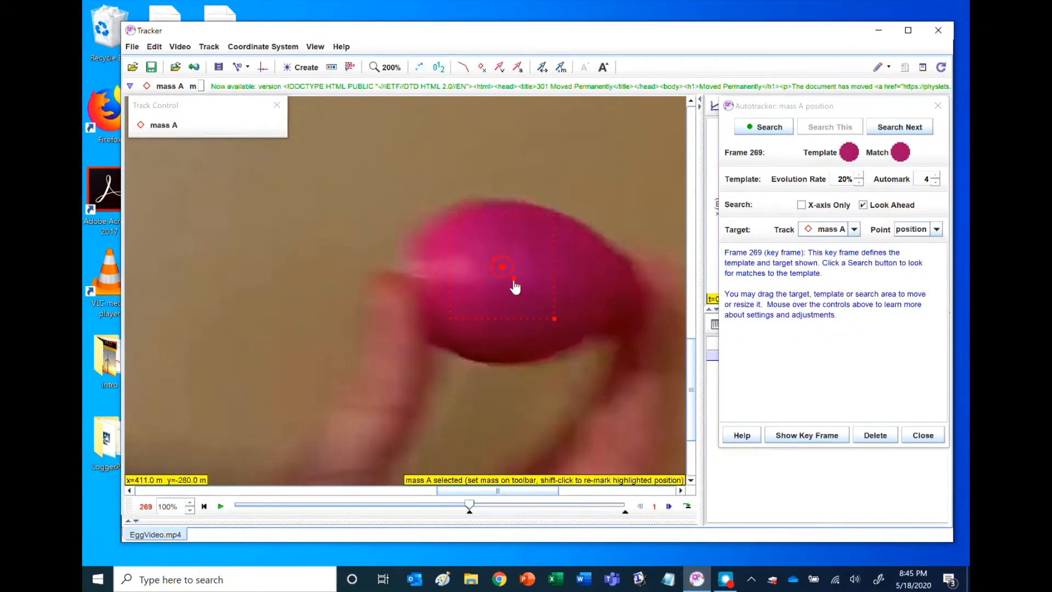
left_click_drag(514, 279, 566, 388)
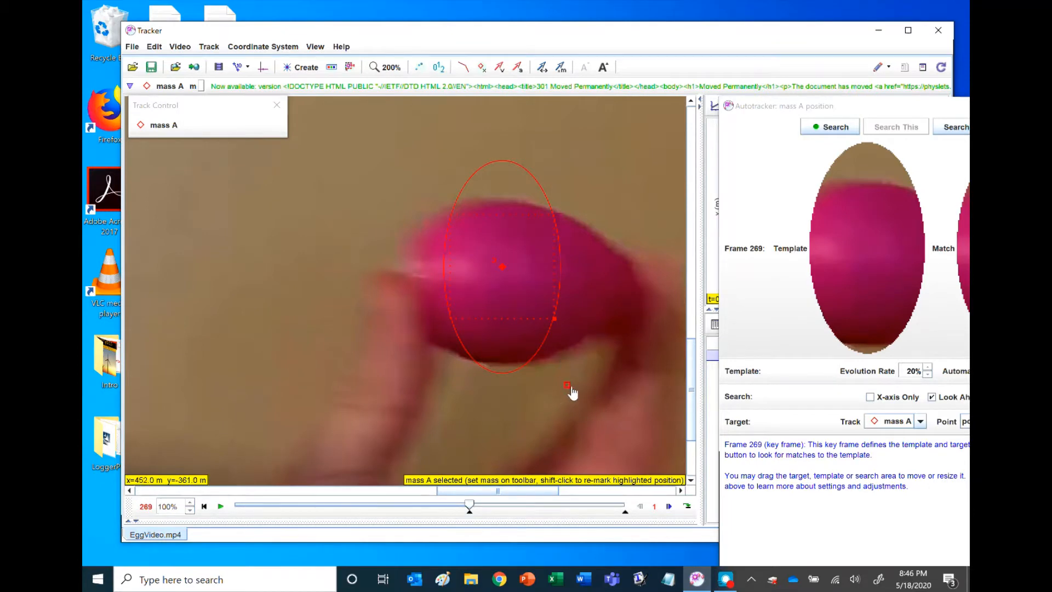
left_click_drag(575, 393, 584, 386)
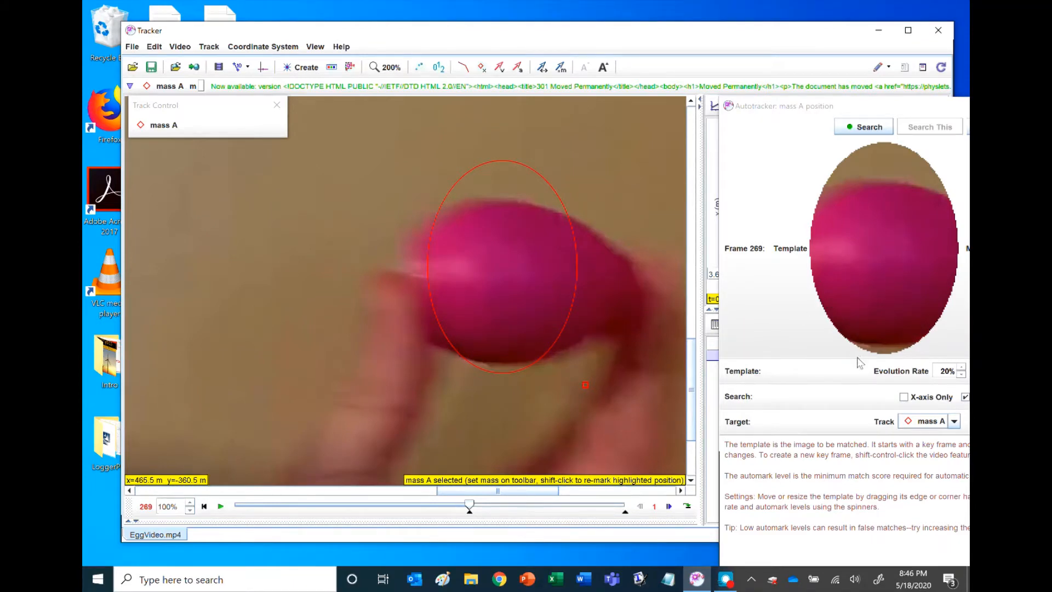
Rearrange the Autotracker and main windows to show both template and match, and autotrack mass A in frame 270.
left_click_drag(794, 106, 594, 33)
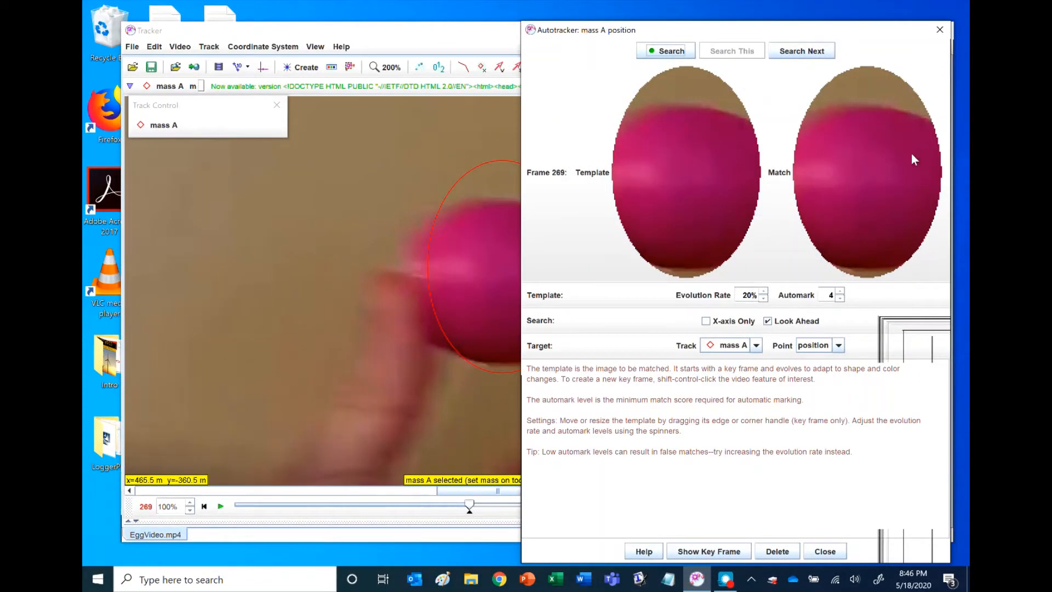
left_click_drag(442, 42, 406, 32)
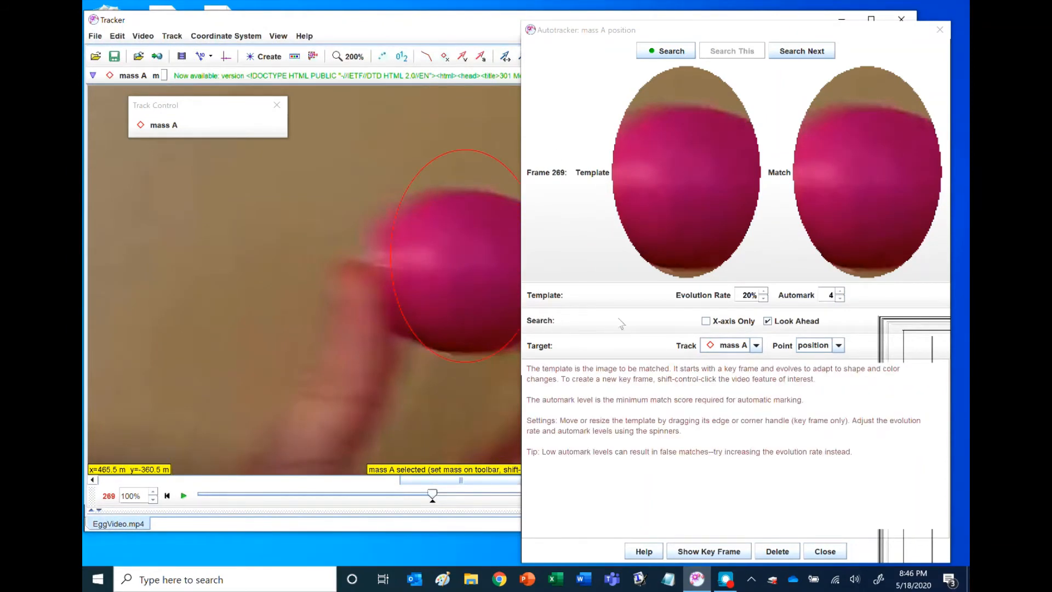
left_click(812, 53)
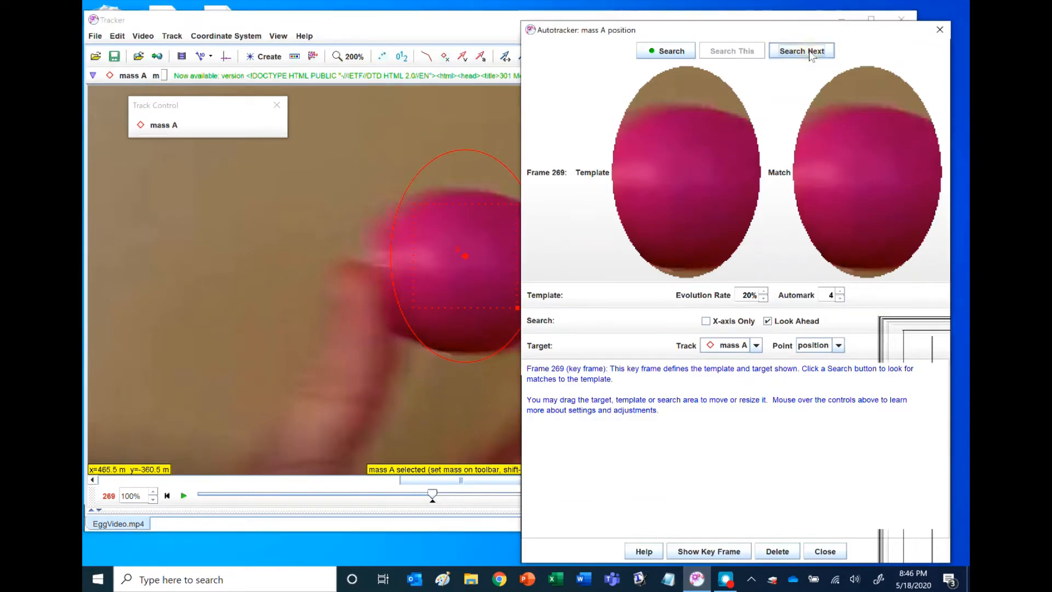
left_click(811, 53)
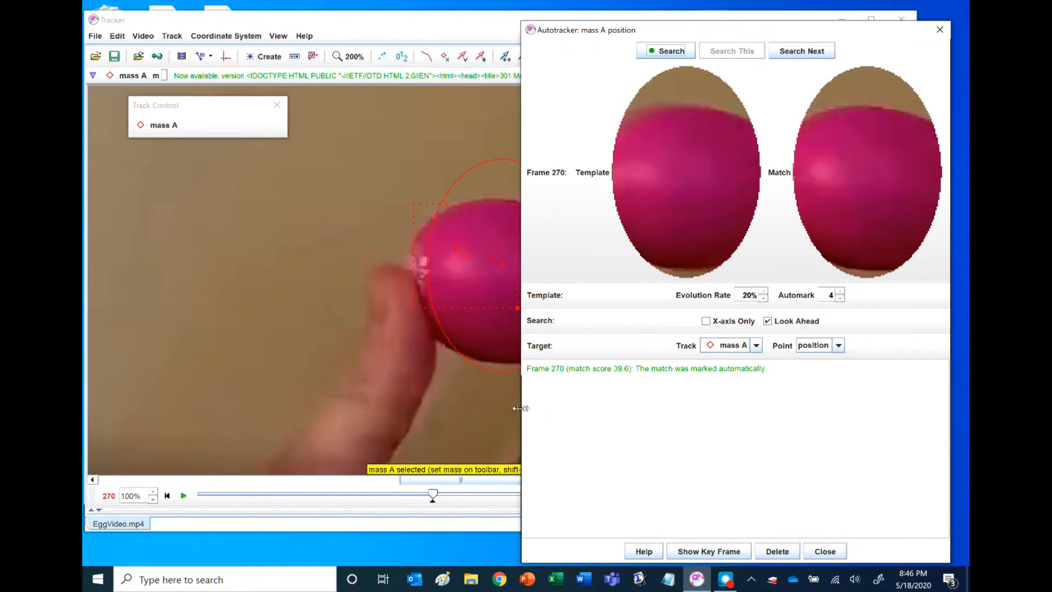
Narrow the Autotracker window, bring the whole egg into view, and search for mass A one frame at a time through frame 274.
left_click_drag(521, 408, 595, 406)
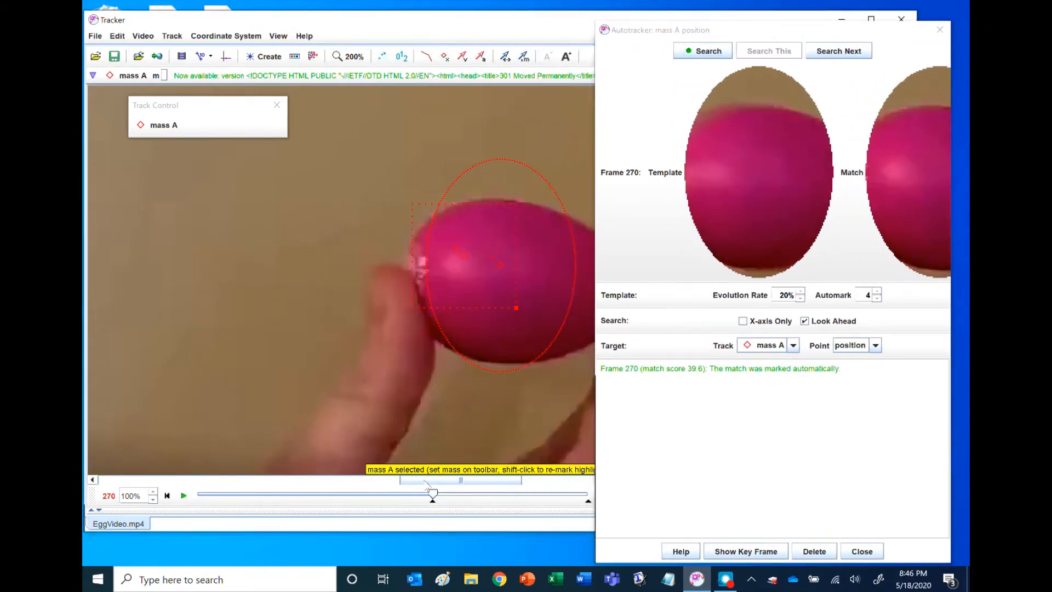
left_click_drag(426, 480, 448, 480)
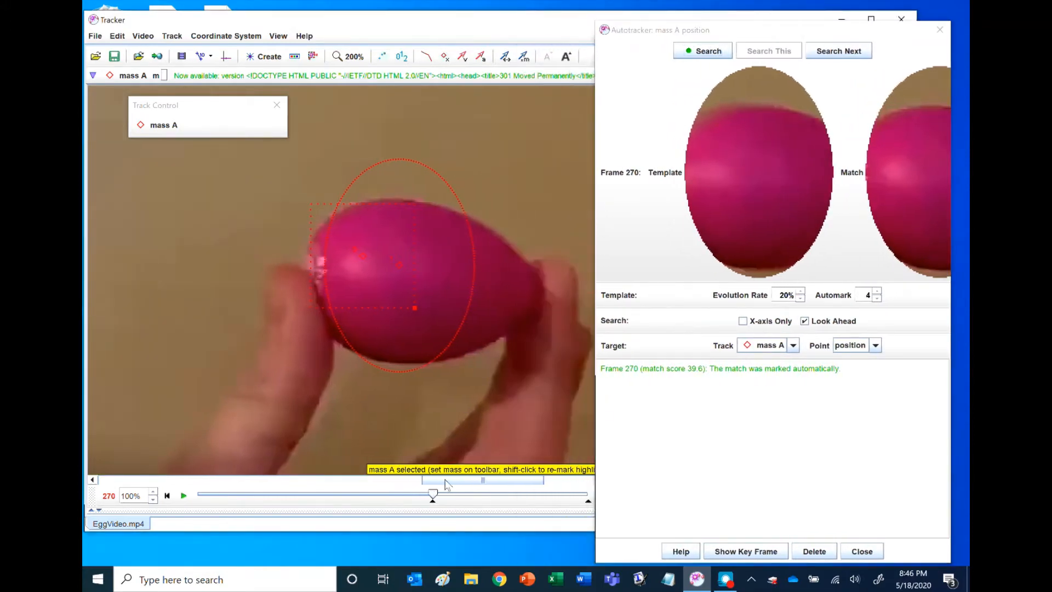
left_click(363, 258)
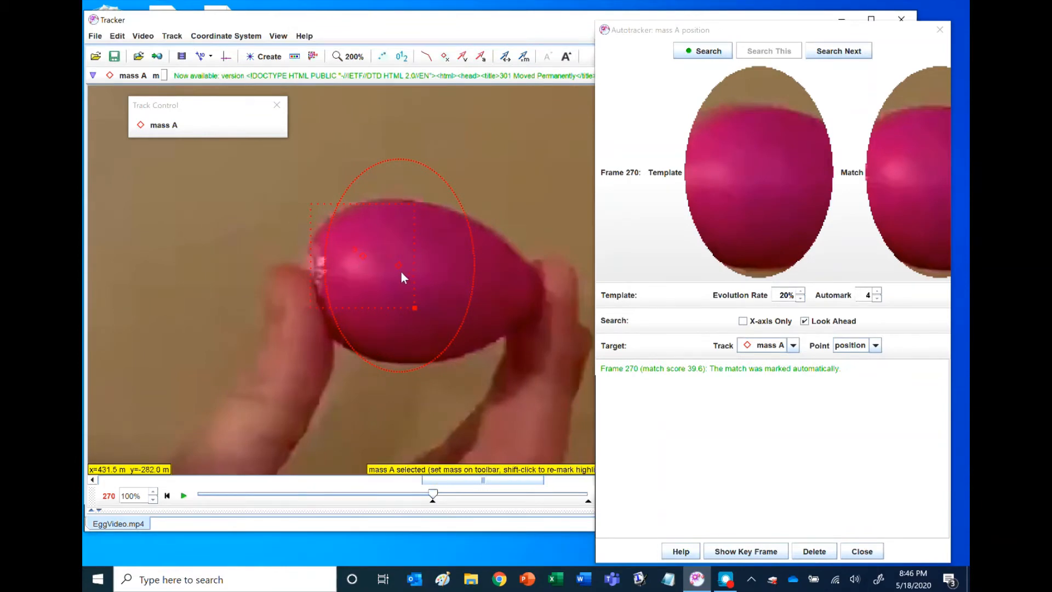
left_click(857, 53)
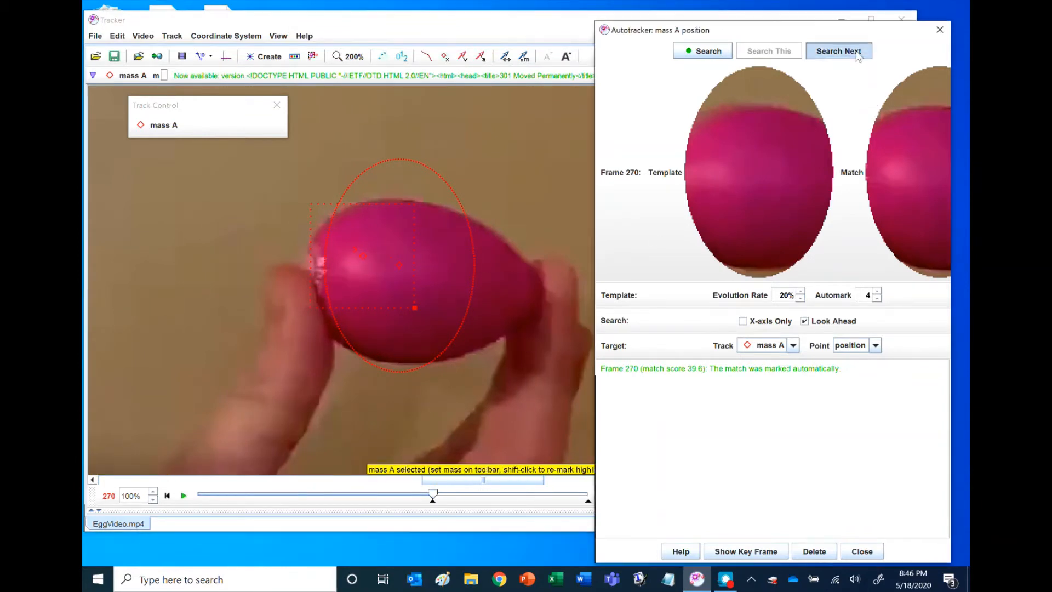
left_click(857, 55)
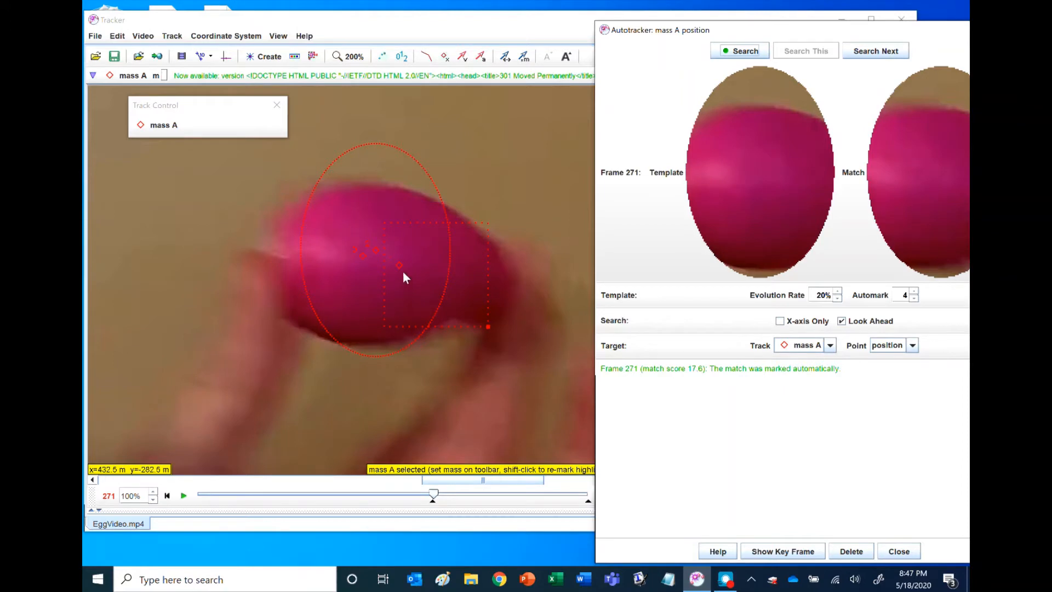
left_click(378, 258)
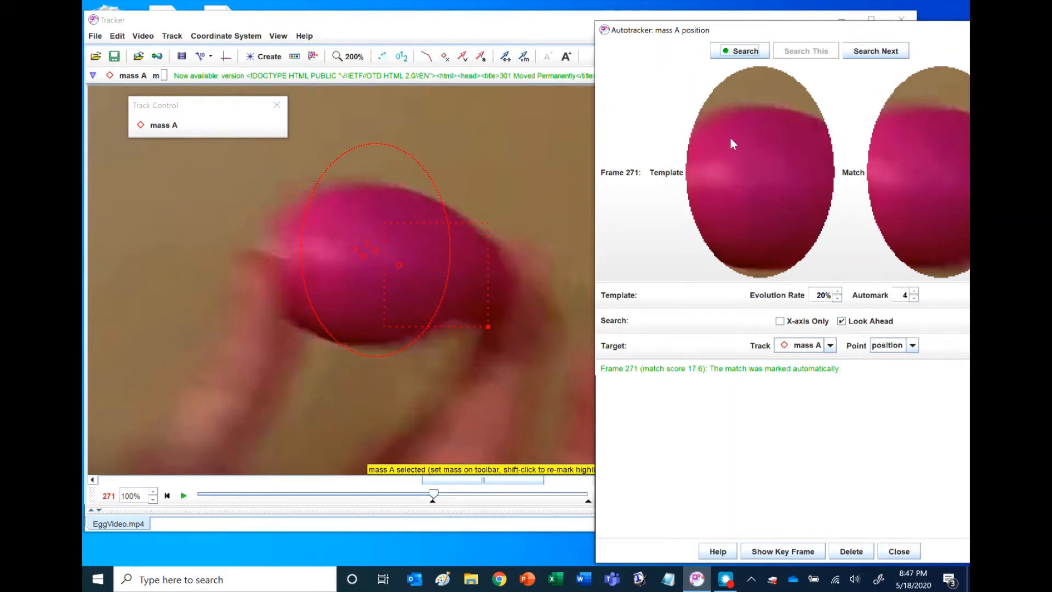
left_click(875, 57)
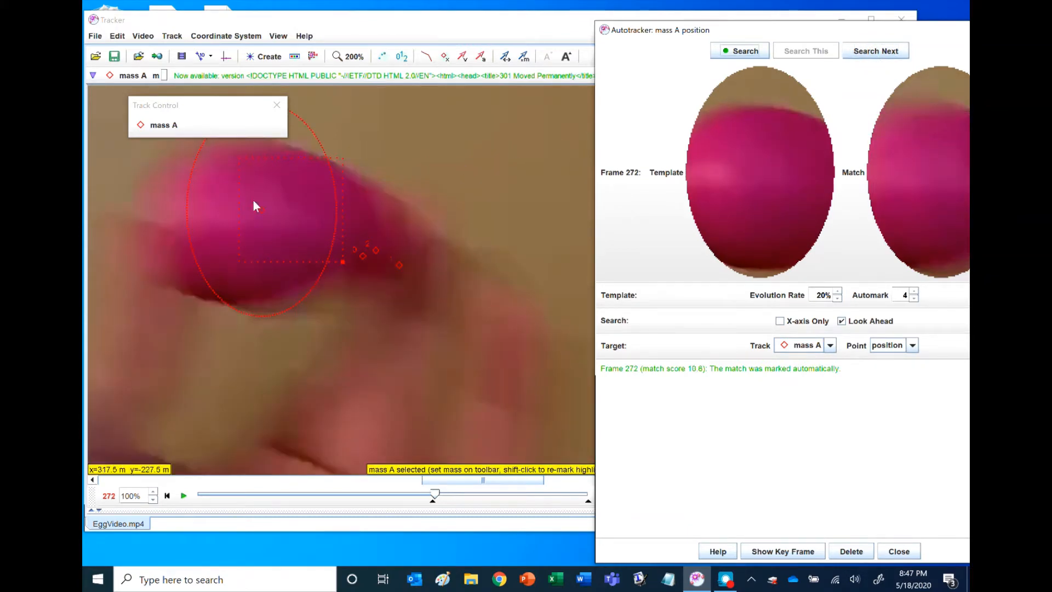
scroll(416, 296, "down", 3)
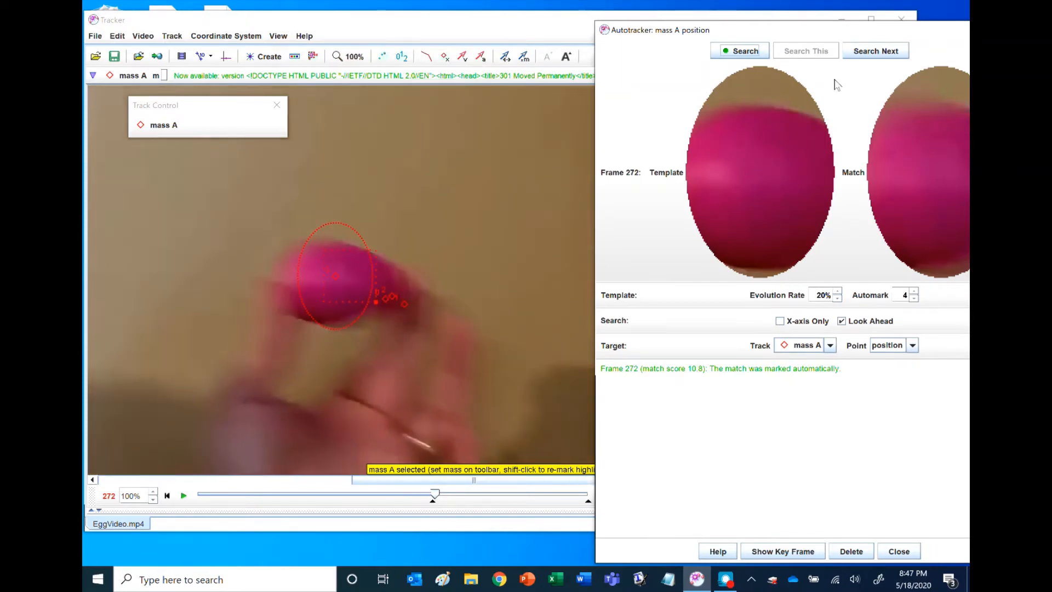
left_click(883, 53)
left_click(885, 54)
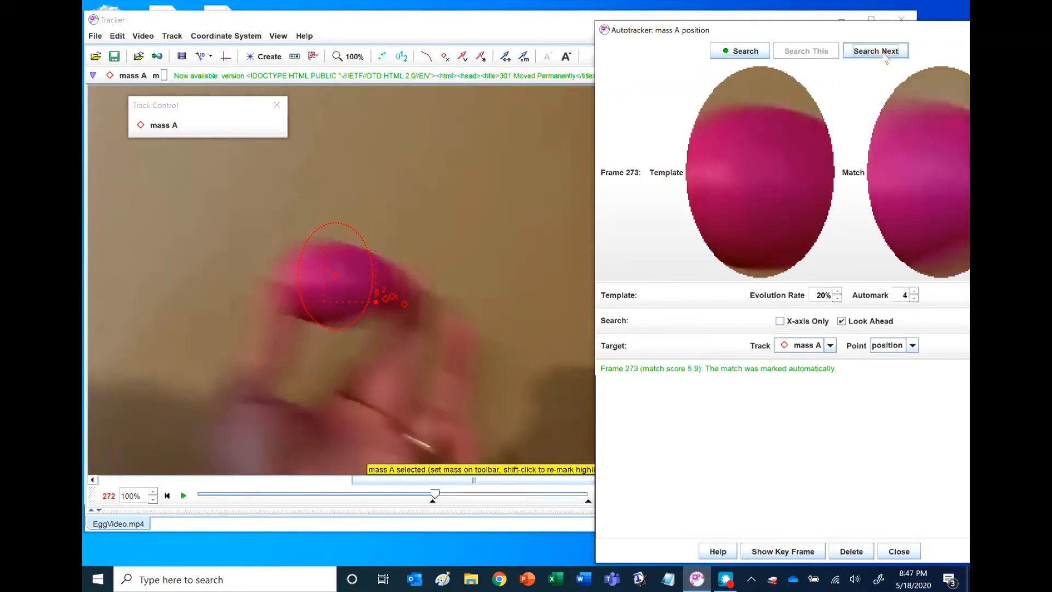
left_click(884, 54)
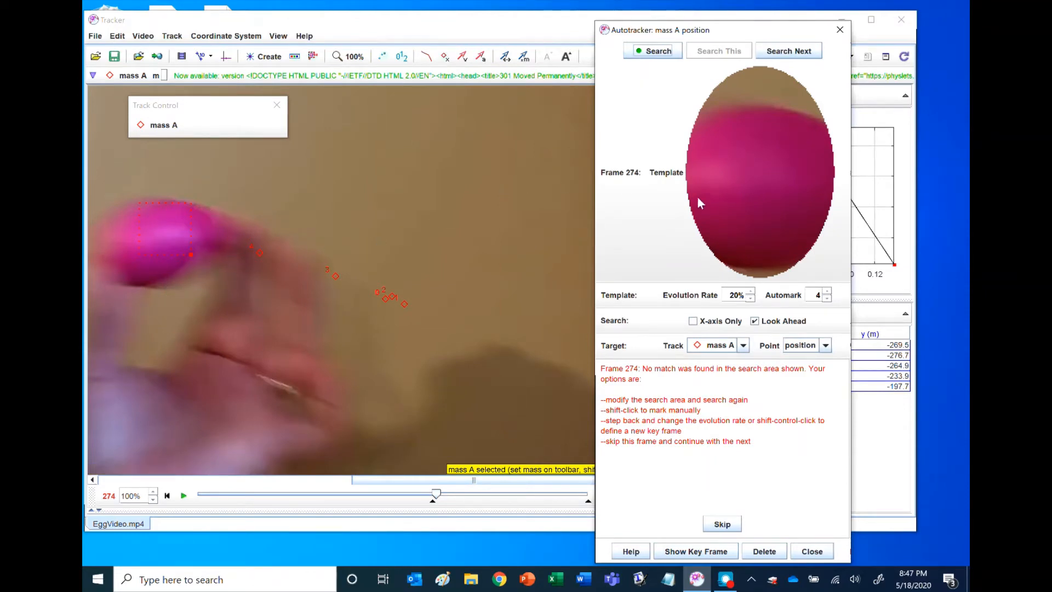
Close the Autotracker and manually mark mass A at the egg's centre in frame 274.
mouse_move(701, 231)
left_click(810, 551)
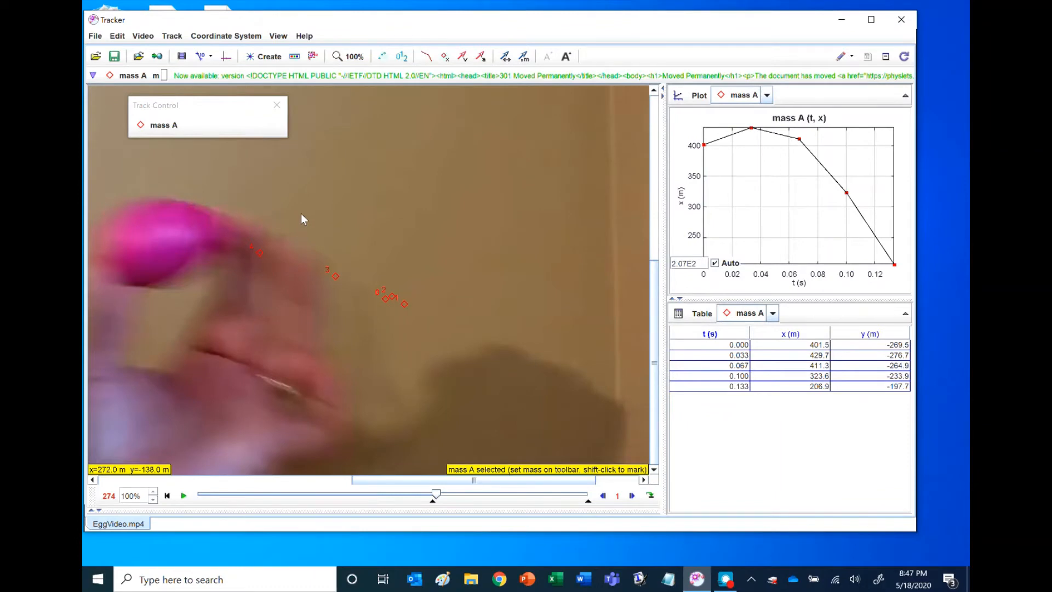
key("shift")
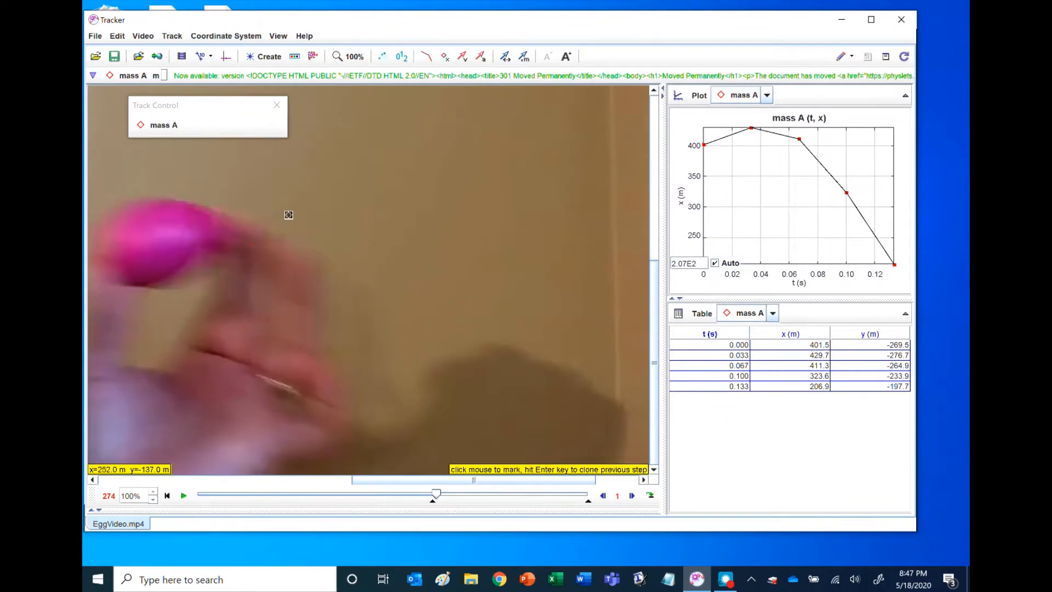
left_click(155, 236, "shift")
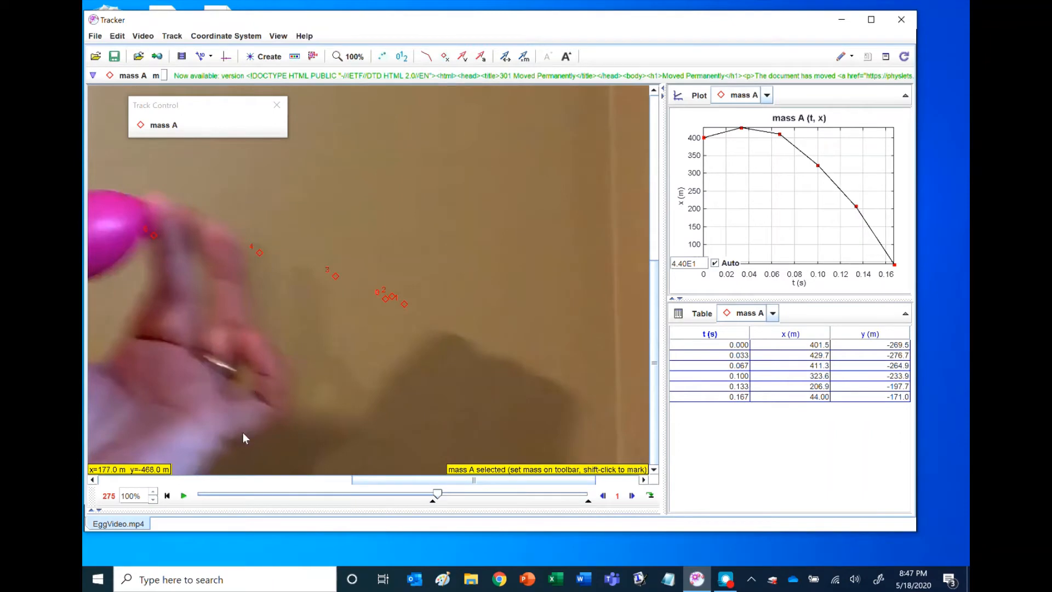
left_click_drag(435, 480, 386, 489)
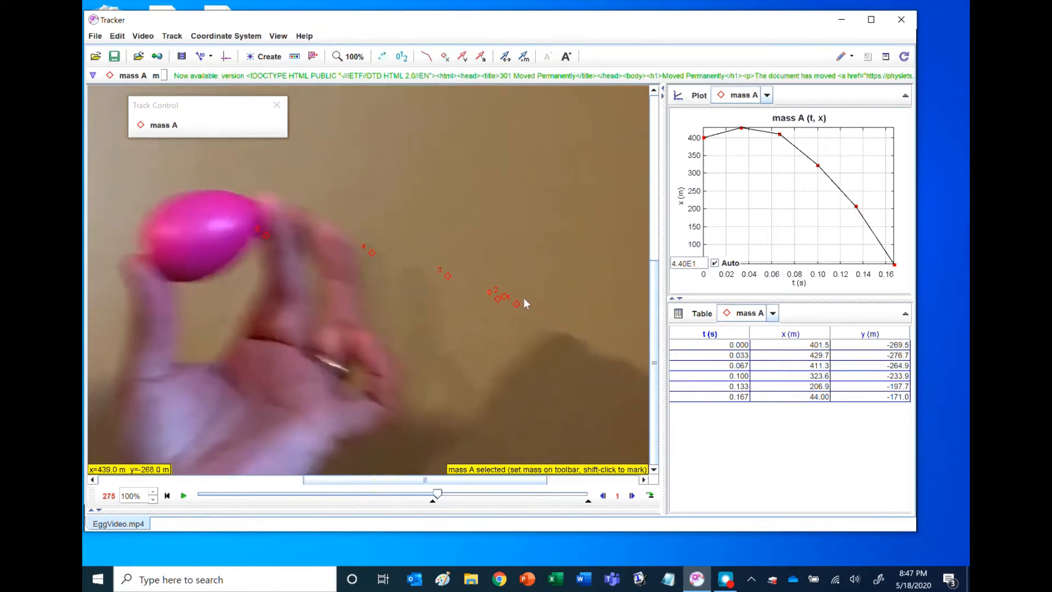
Manually mark mass A at the egg's centre in every frame from 275 through 289.
key("shift")
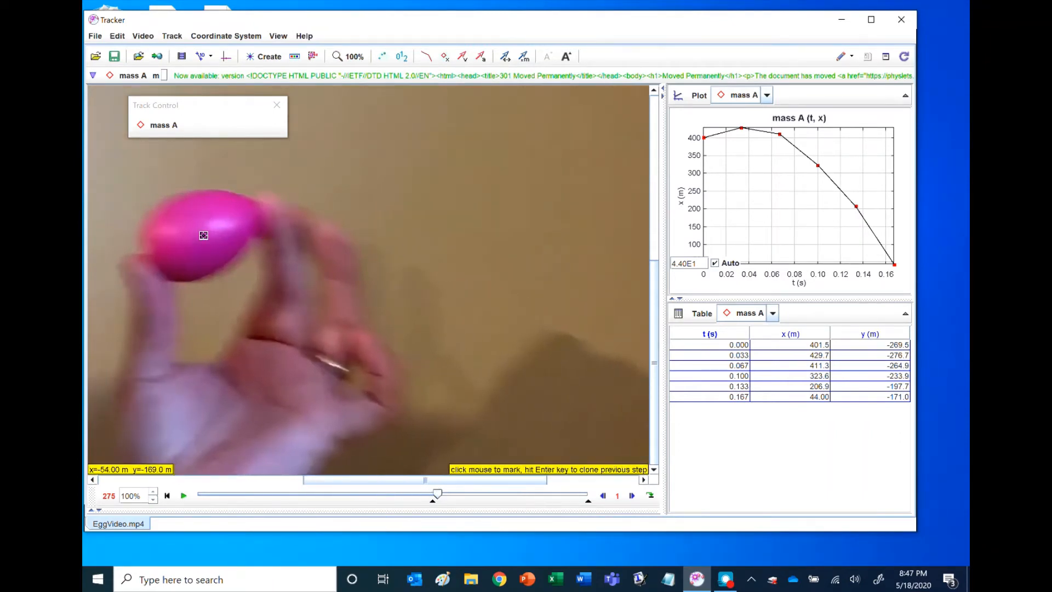
left_click(196, 231, "shift")
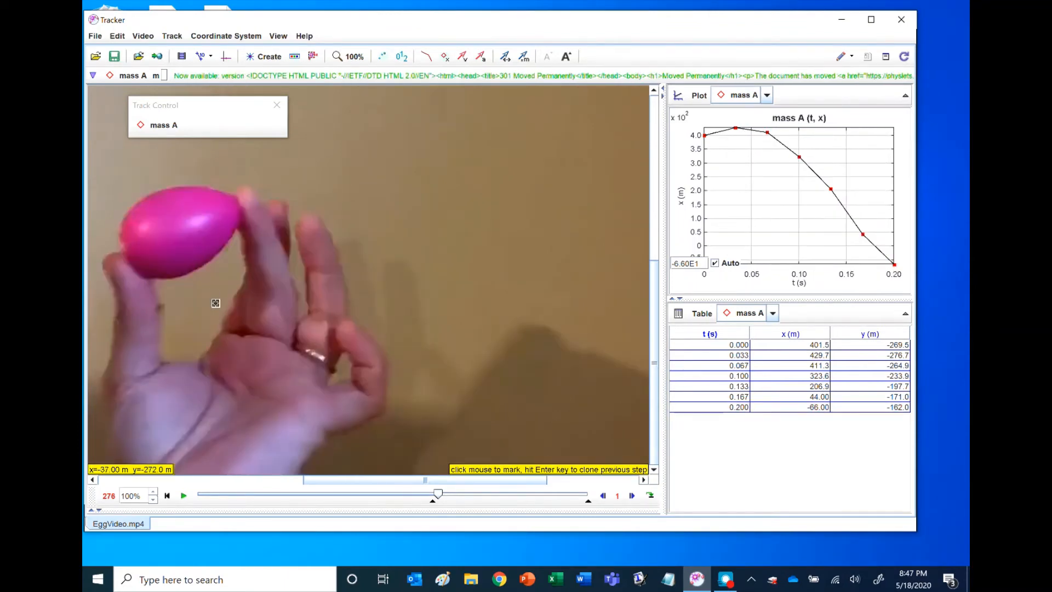
left_click(175, 228, "shift")
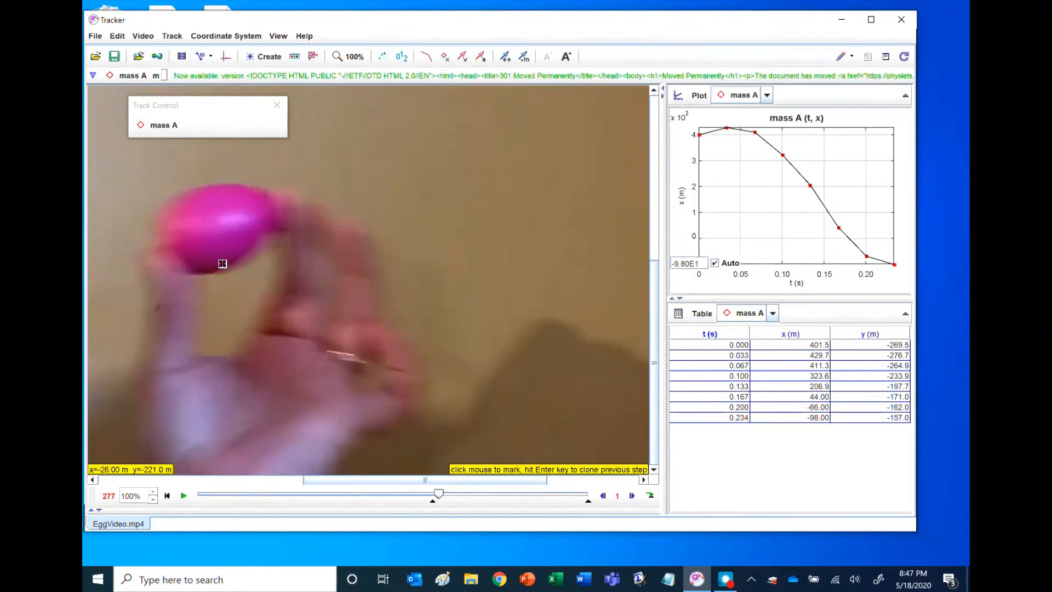
left_click(218, 223, "shift")
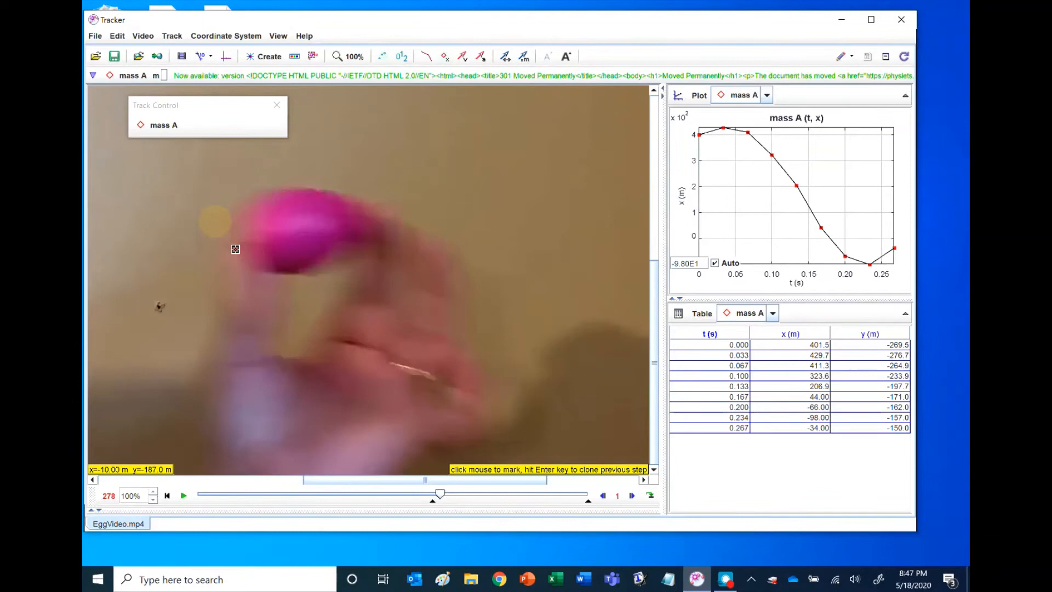
left_click(300, 229, "shift")
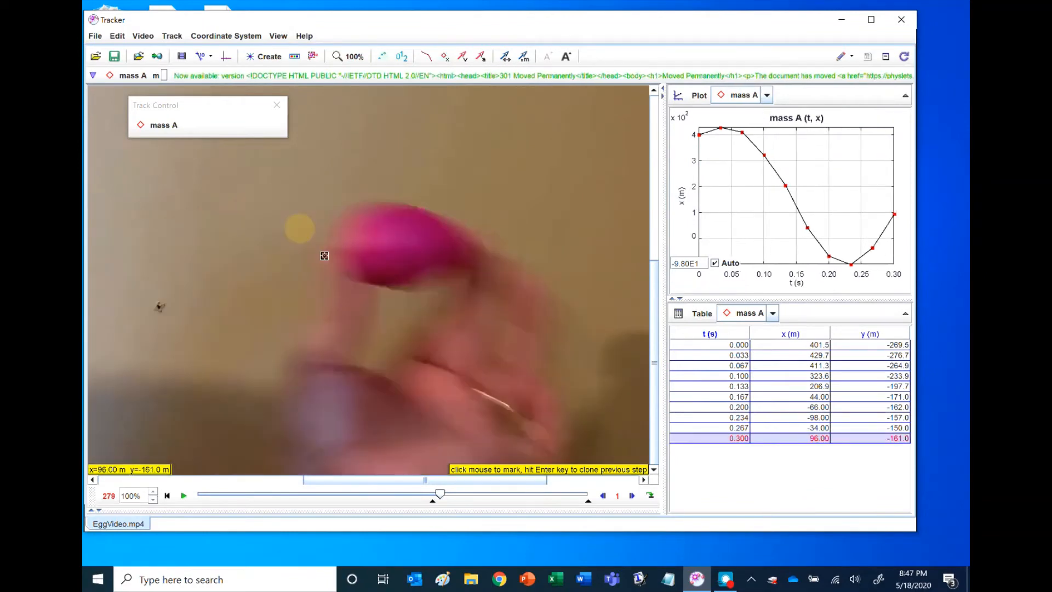
left_click(398, 241, "shift")
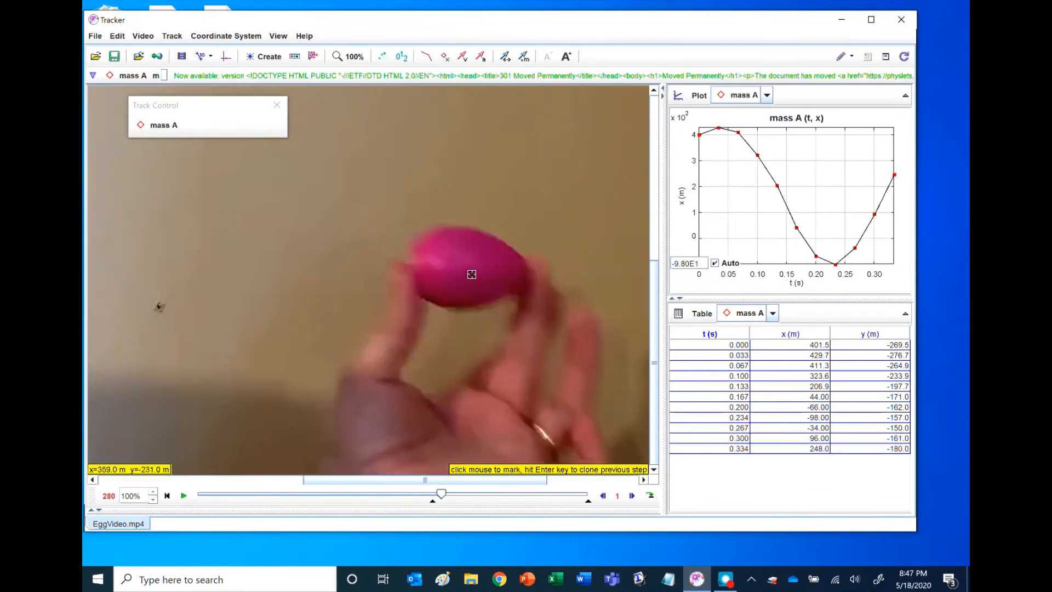
left_click(464, 262, "shift")
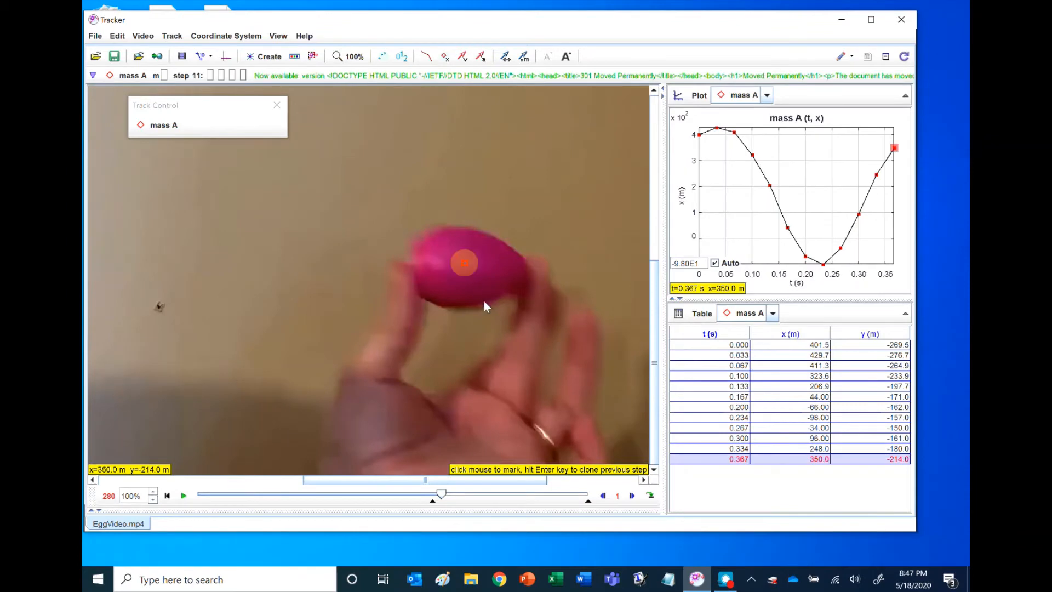
left_click(466, 274, "shift")
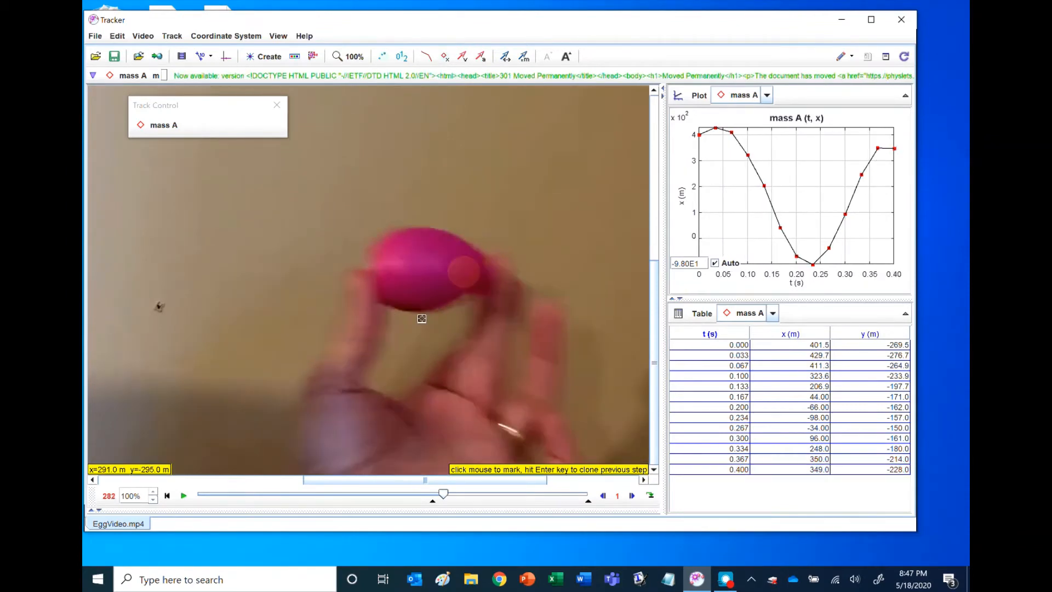
left_click(421, 272, "shift")
left_click(373, 262, "shift")
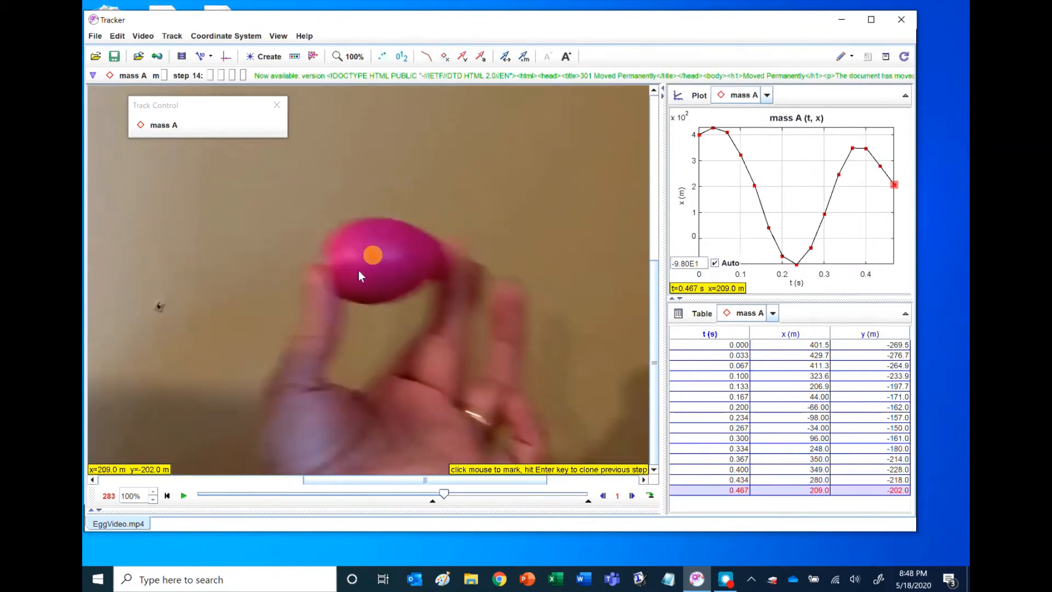
left_click(346, 253, "shift")
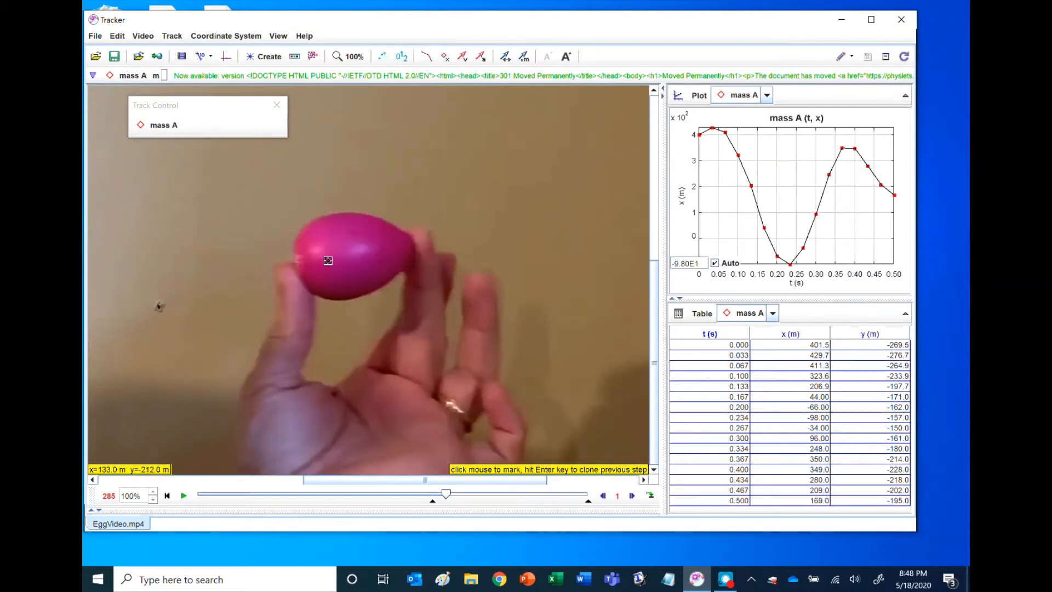
left_click(347, 252, "shift")
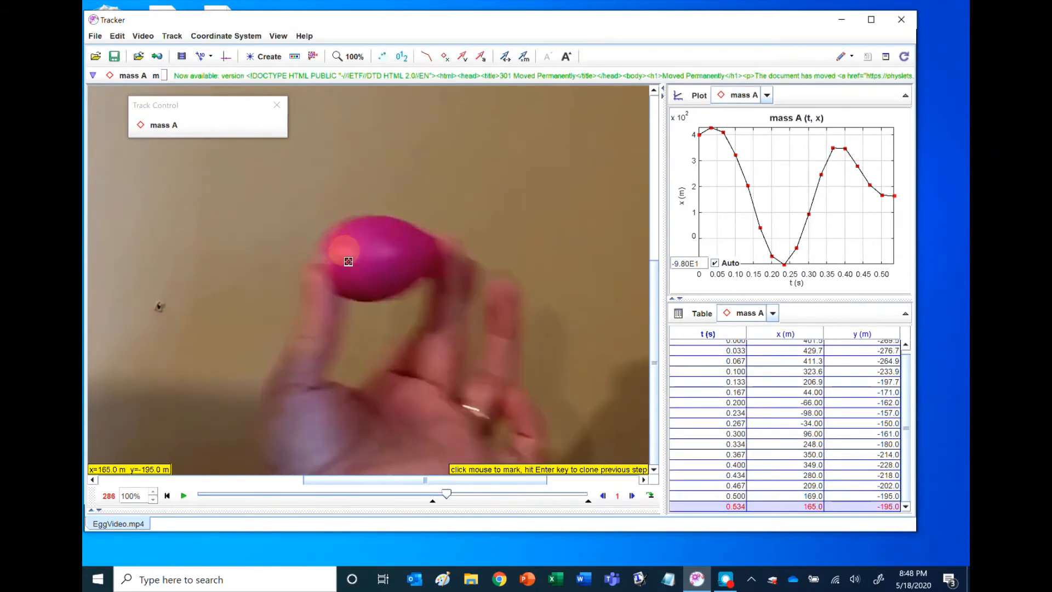
left_click(375, 255, "shift")
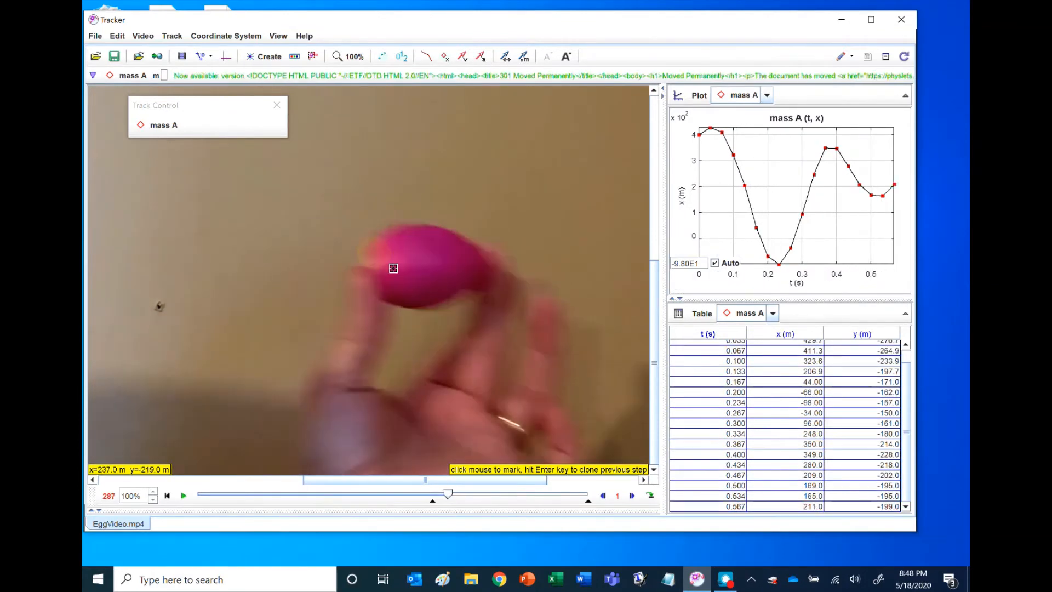
left_click(422, 264, "shift")
left_click(474, 274, "shift")
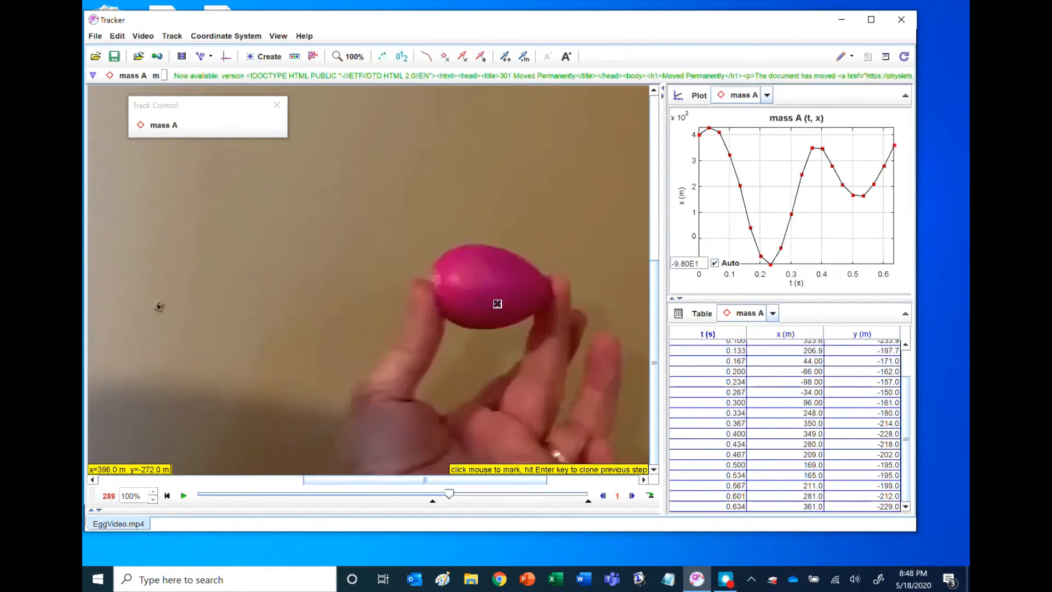
left_click(487, 284, "shift")
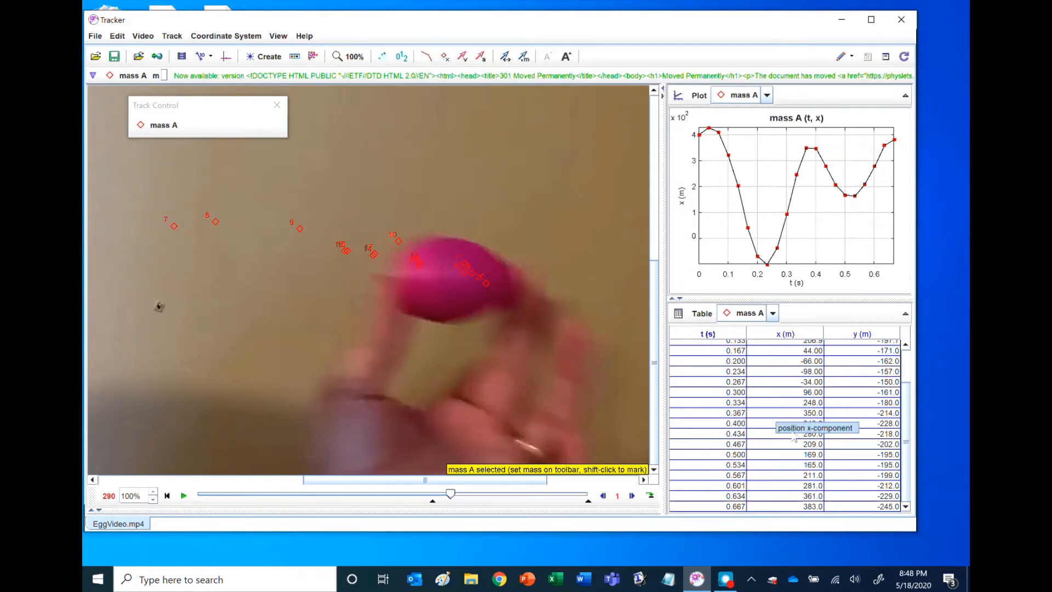
scroll(785, 403, "up", 2)
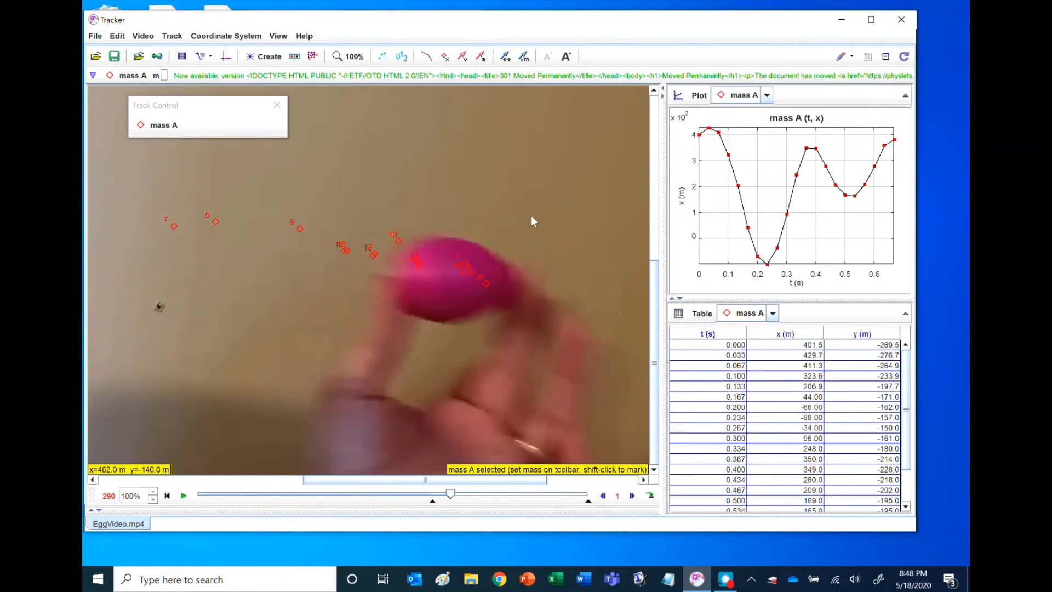
Create a calibration stick in frame 290 spanning the egg's length from its blunt end to its pointed end.
left_click(201, 61)
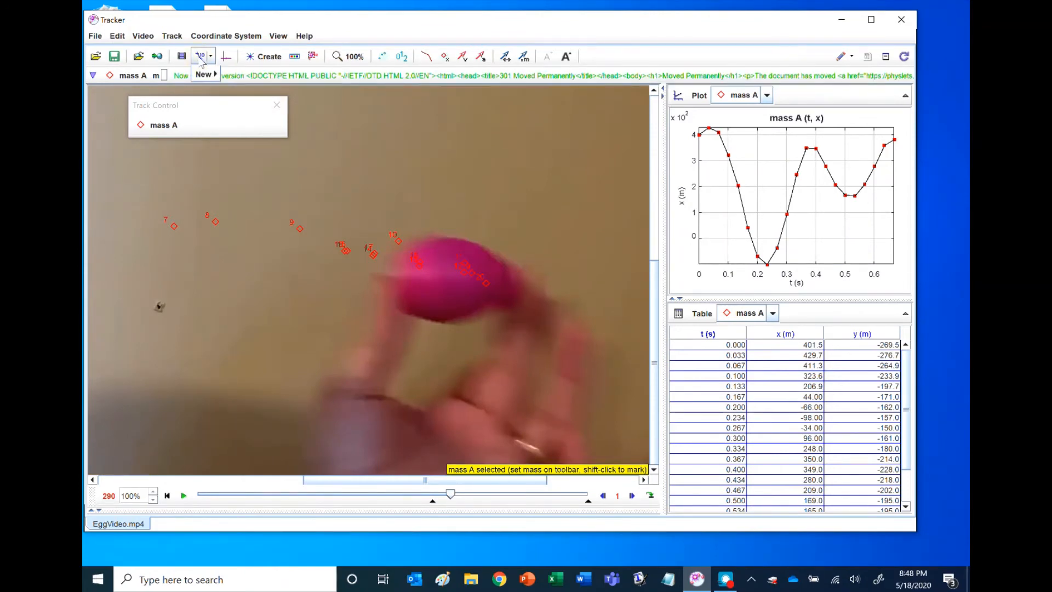
mouse_move(215, 79)
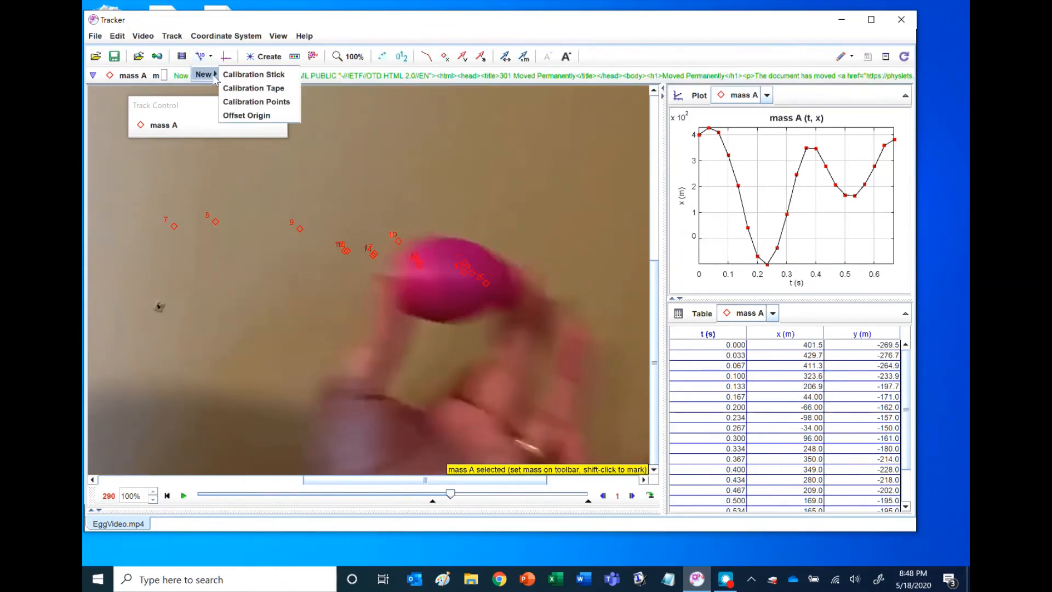
left_click(242, 75)
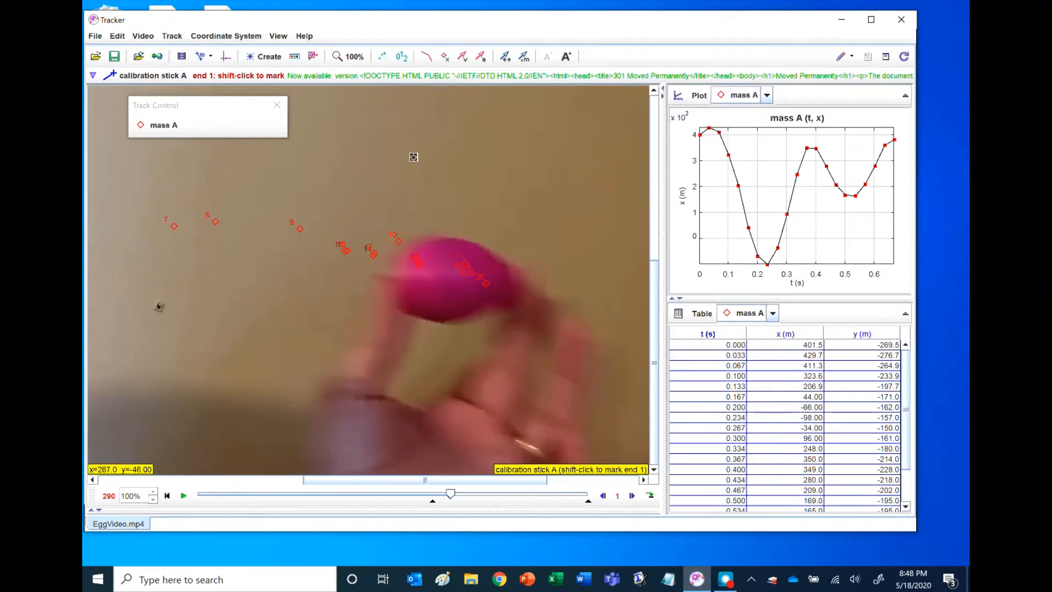
left_click(389, 274, "shift")
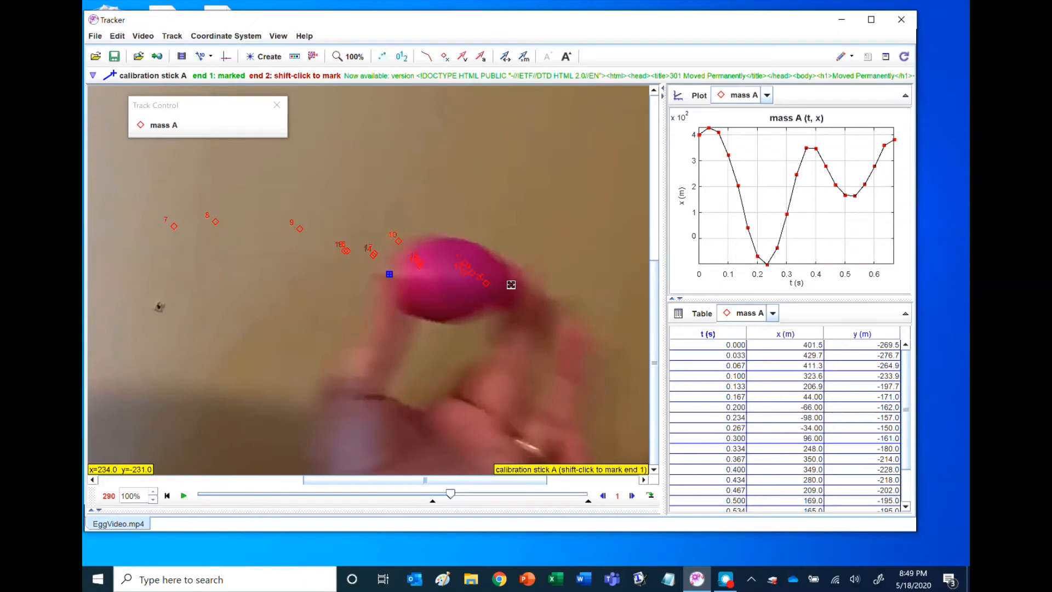
left_click(511, 283, "shift")
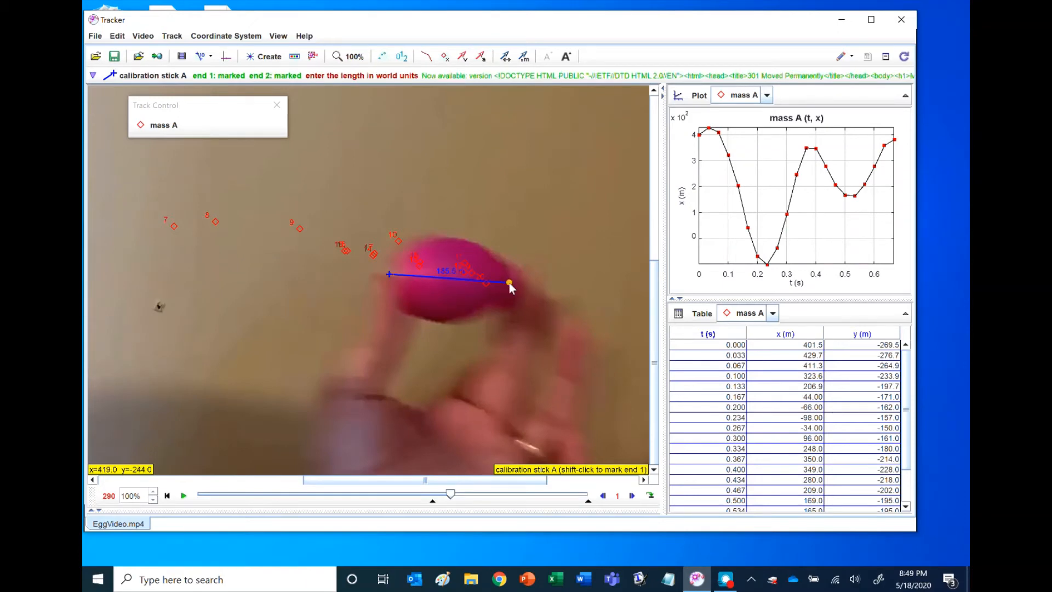
Set the calibration stick's length to 0.055 m.
left_click(450, 273)
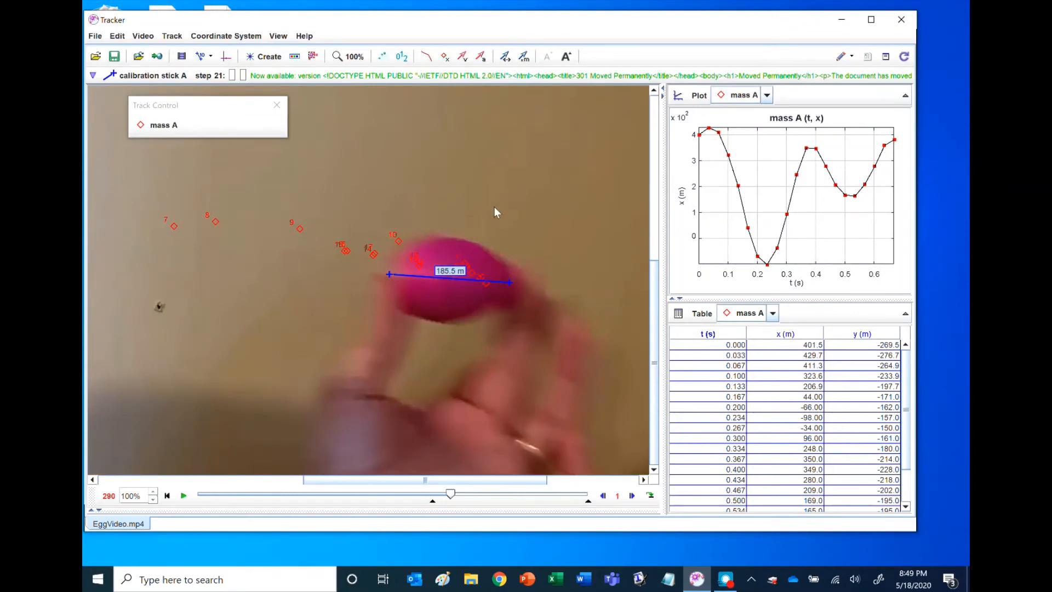
key("Left")
key("Left")
key("BackSpace")
key("BackSpace")
key("BackSpace")
key("BackSpace")
key("BackSpace")
type("0")
type(".0")
type("55")
key("Return")
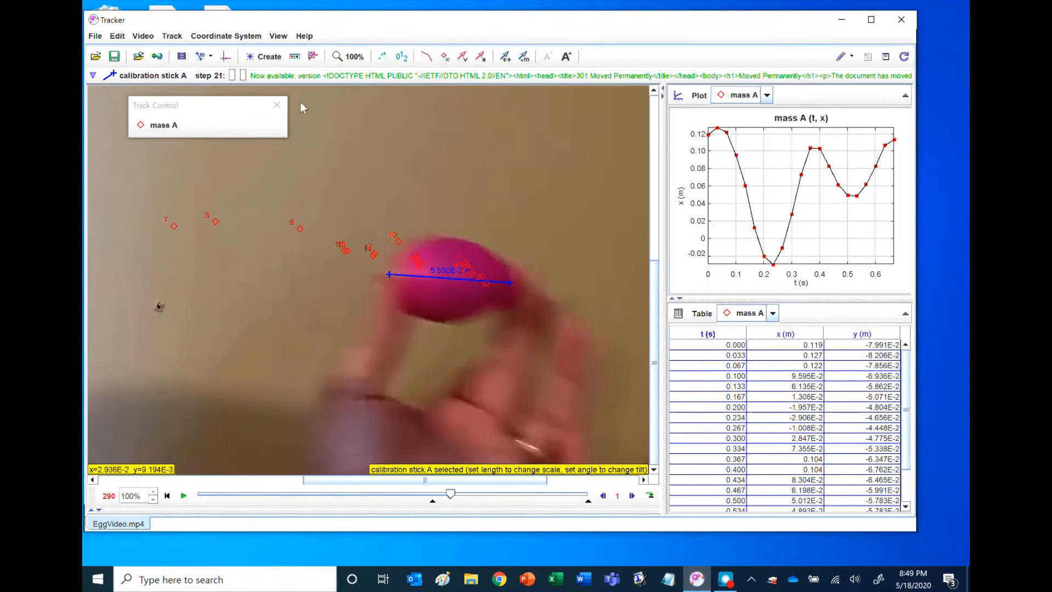
Show the coordinate axes, move Track Control clear of them, and place the origin below and to the left of all marked points.
left_click(225, 57)
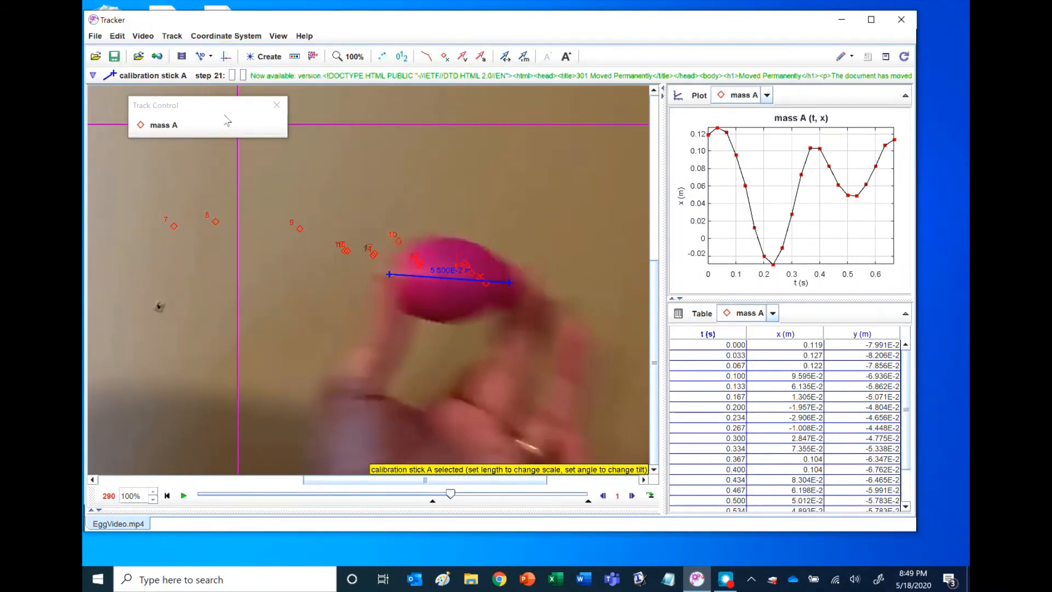
left_click_drag(225, 105, 449, 160)
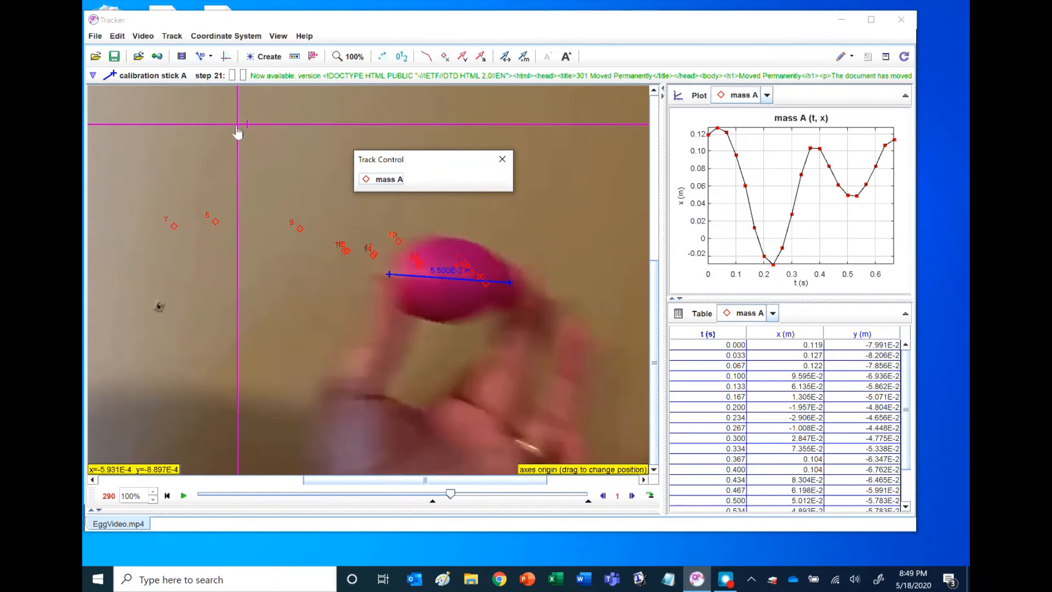
left_click_drag(239, 132, 122, 379)
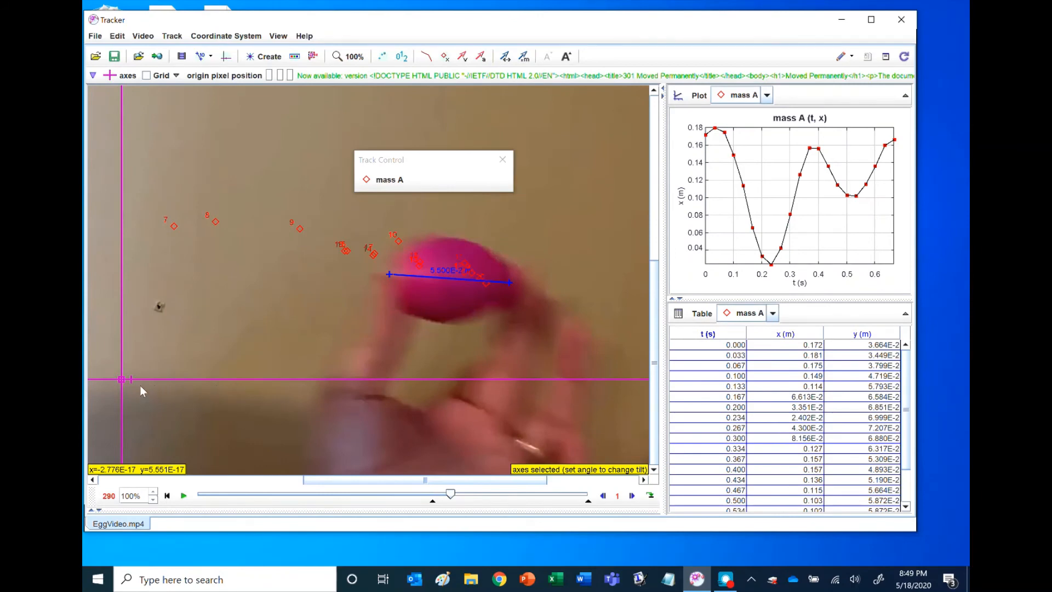
left_click_drag(123, 383, 121, 399)
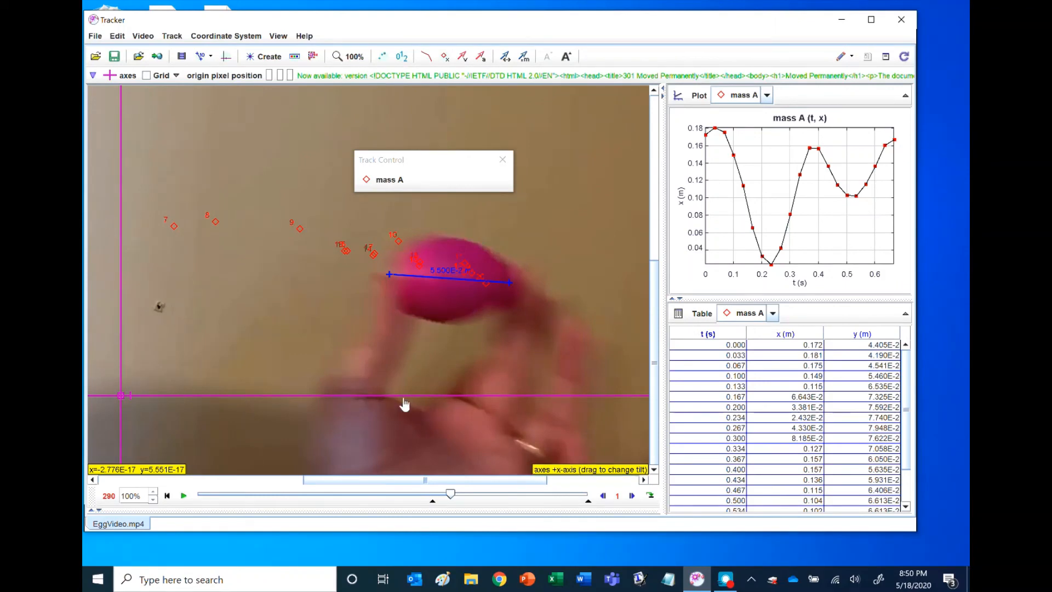
Tilt the x-axis upward about the origin and return it to roughly horizontal.
left_click_drag(405, 396, 399, 351)
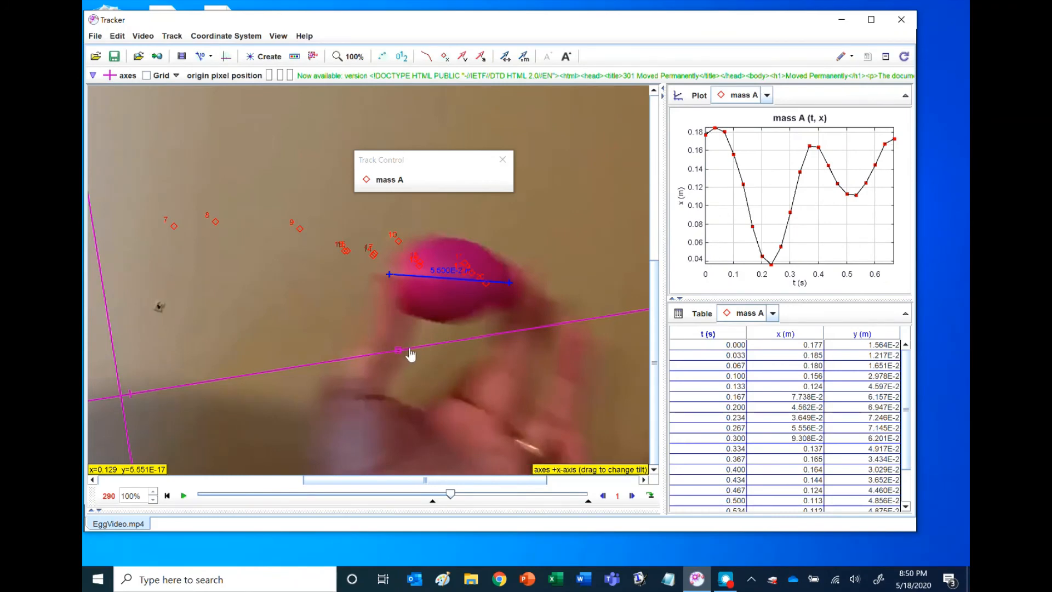
left_click_drag(407, 352, 428, 398)
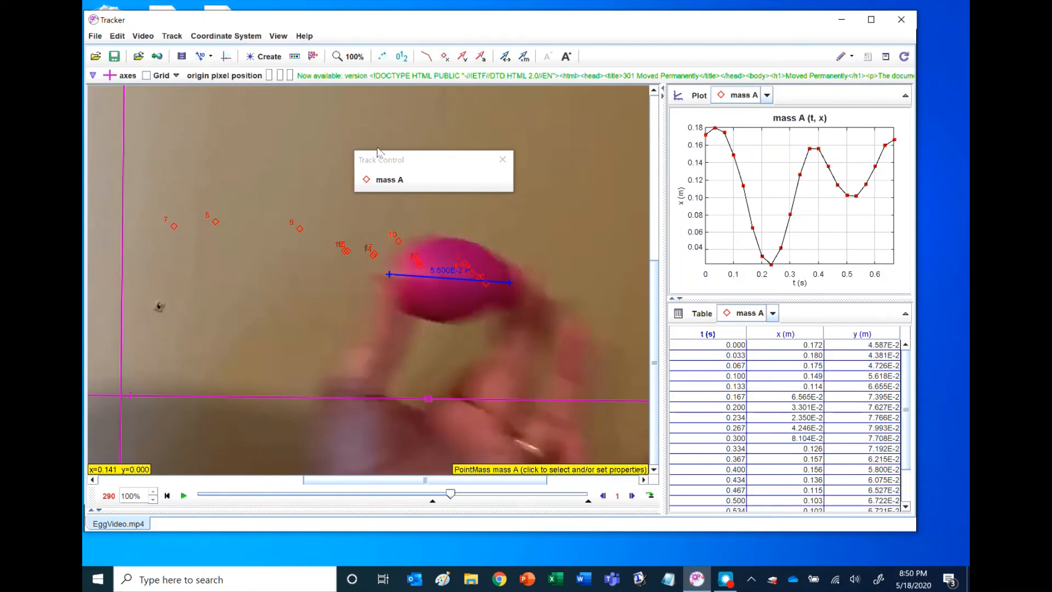
Show the available types of tracks and tools that can be created.
left_click(266, 57)
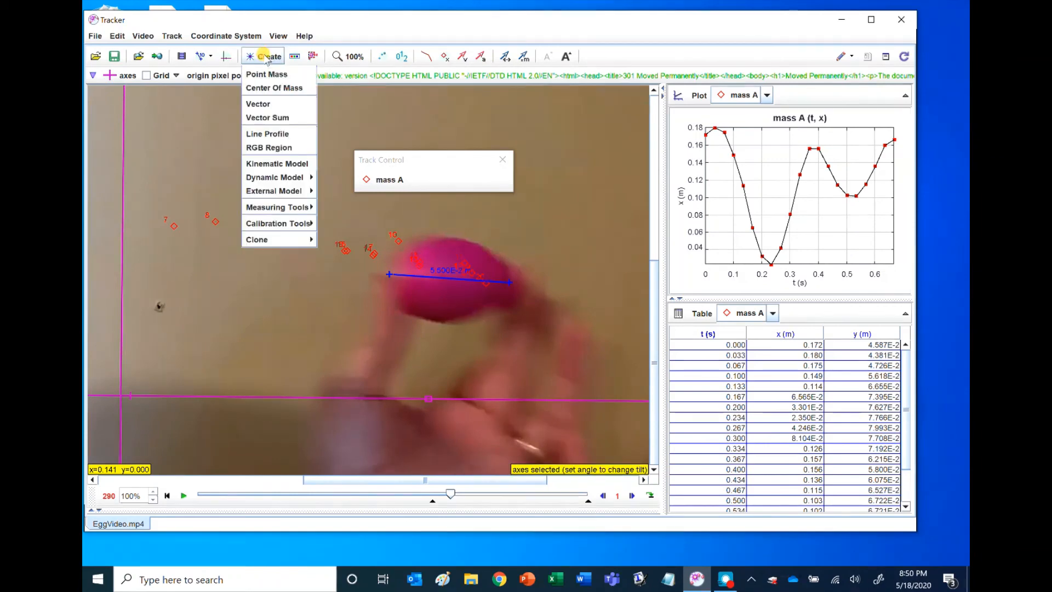